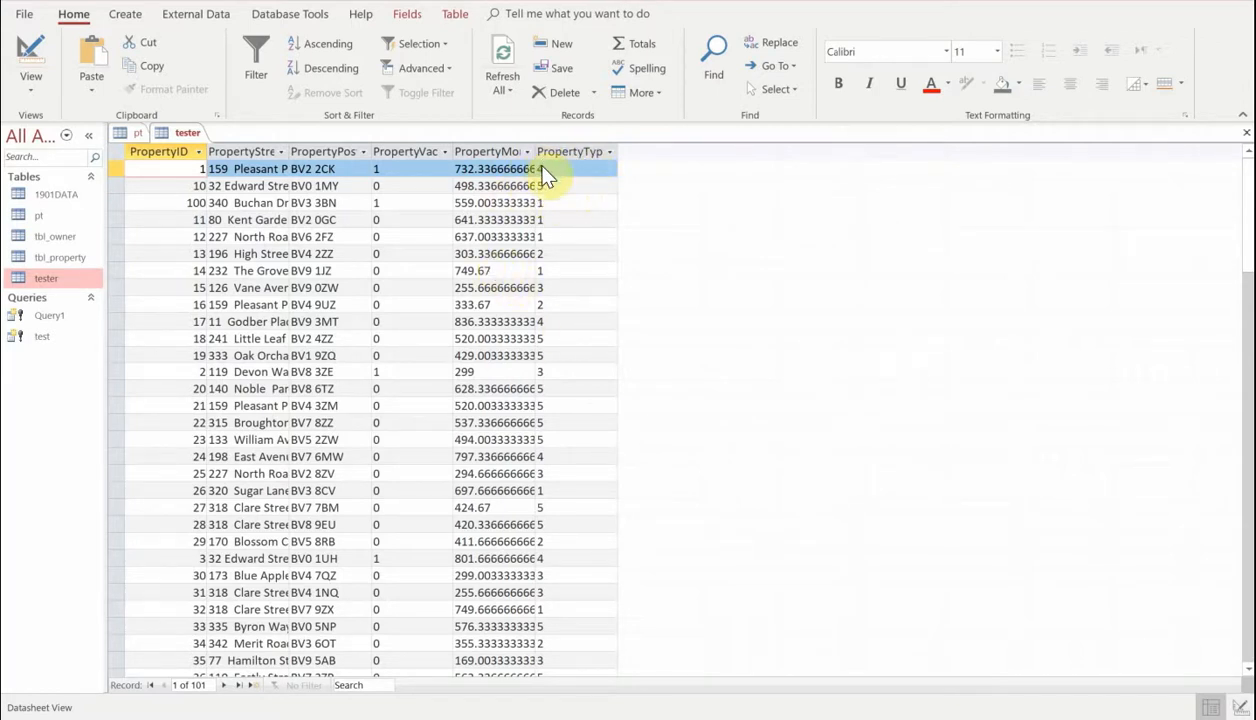
# - Examine the property type values down to the last records of the tester table
pyautogui.click(557, 415)
pyautogui.moveTo(1243, 252); pyautogui.dragTo(1247, 541)
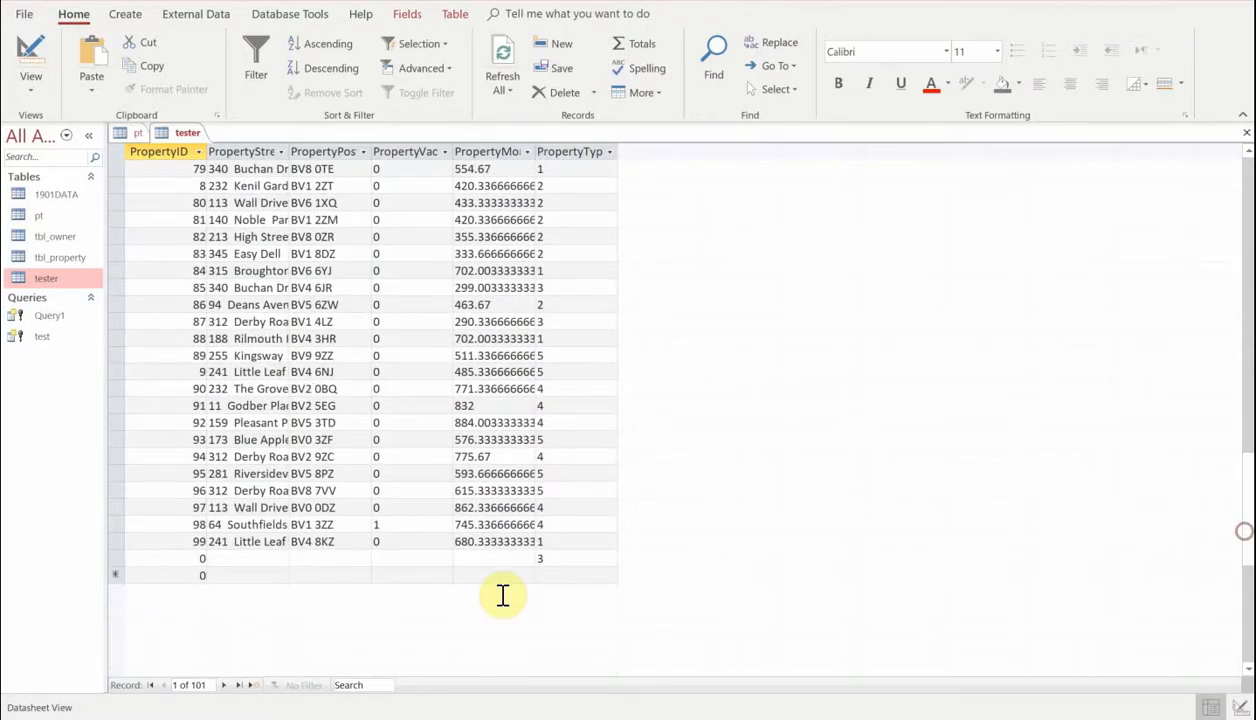
pyautogui.click(554, 575)
pyautogui.click(567, 562)
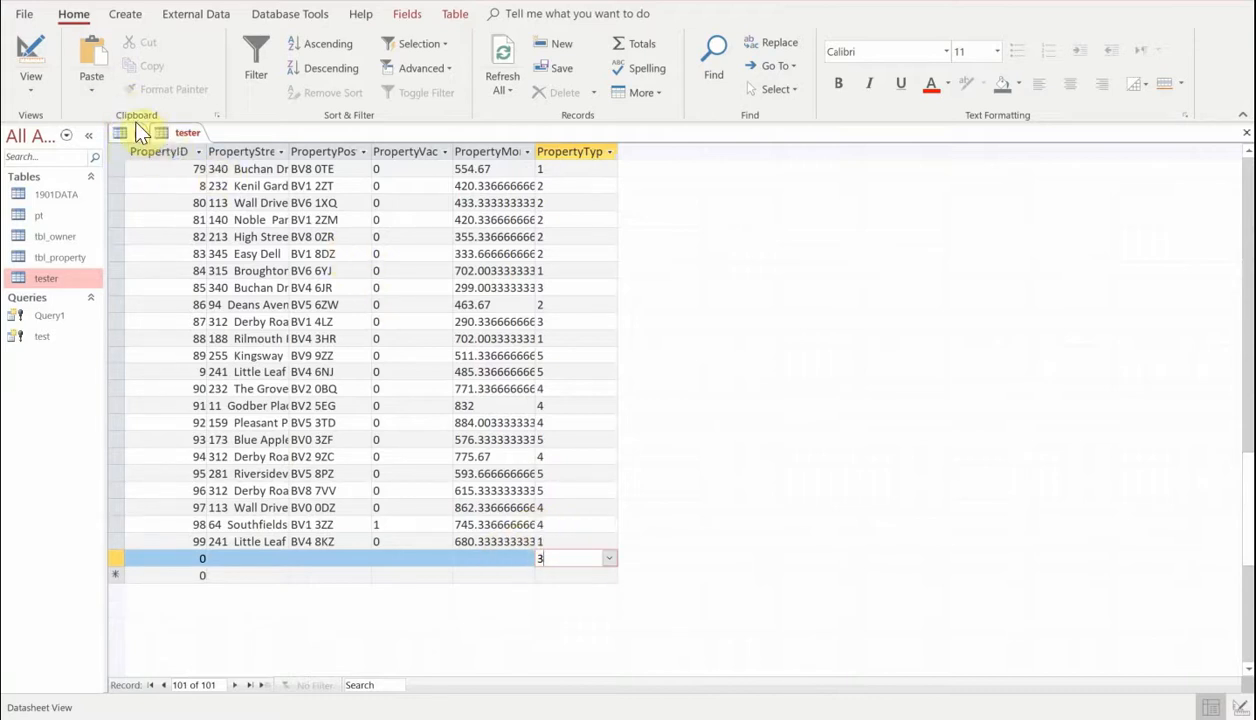
# - Start a Lookup Wizard for the PropertyTypeID field in the tester table's design, taking its values from the table pt
pyautogui.click(30, 60)
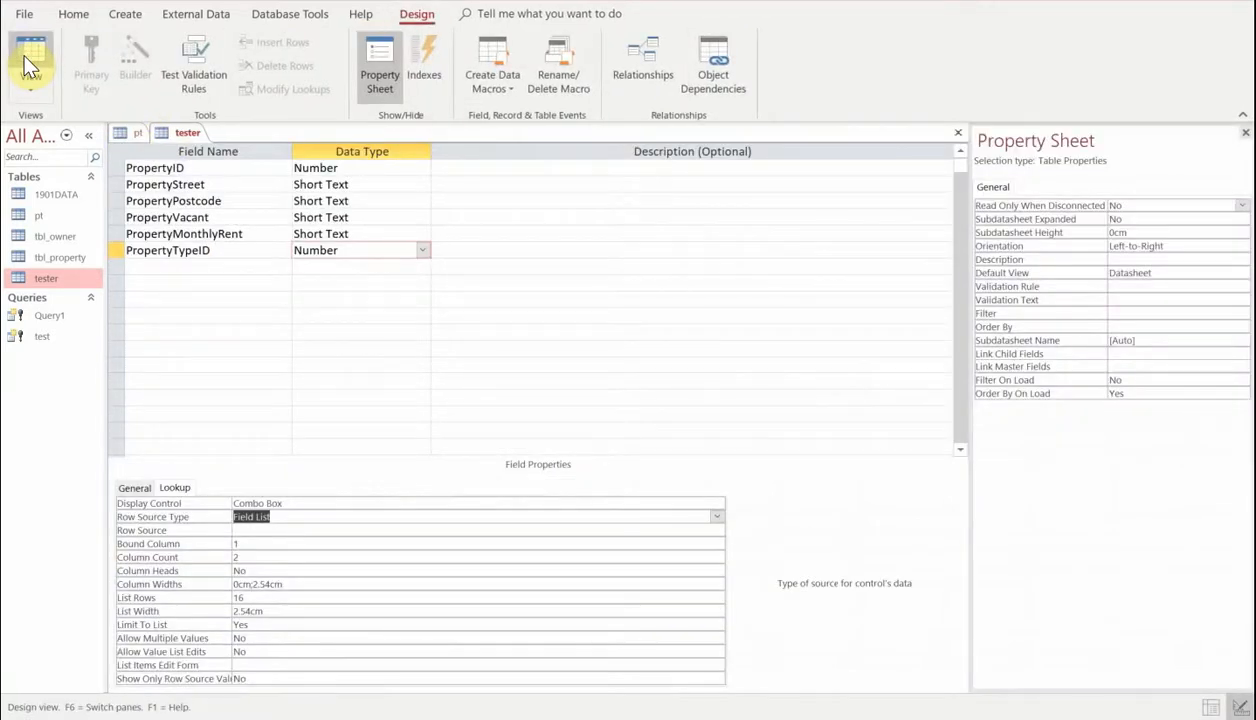
pyautogui.click(128, 487)
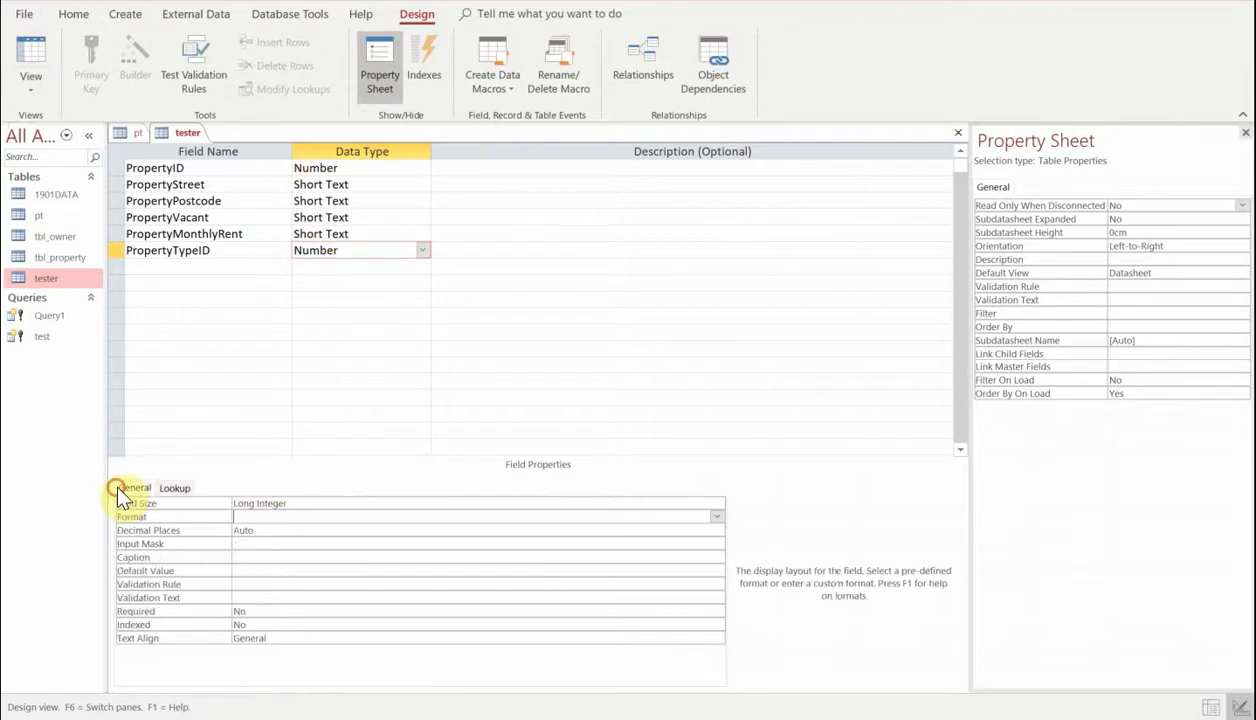
pyautogui.click(421, 252)
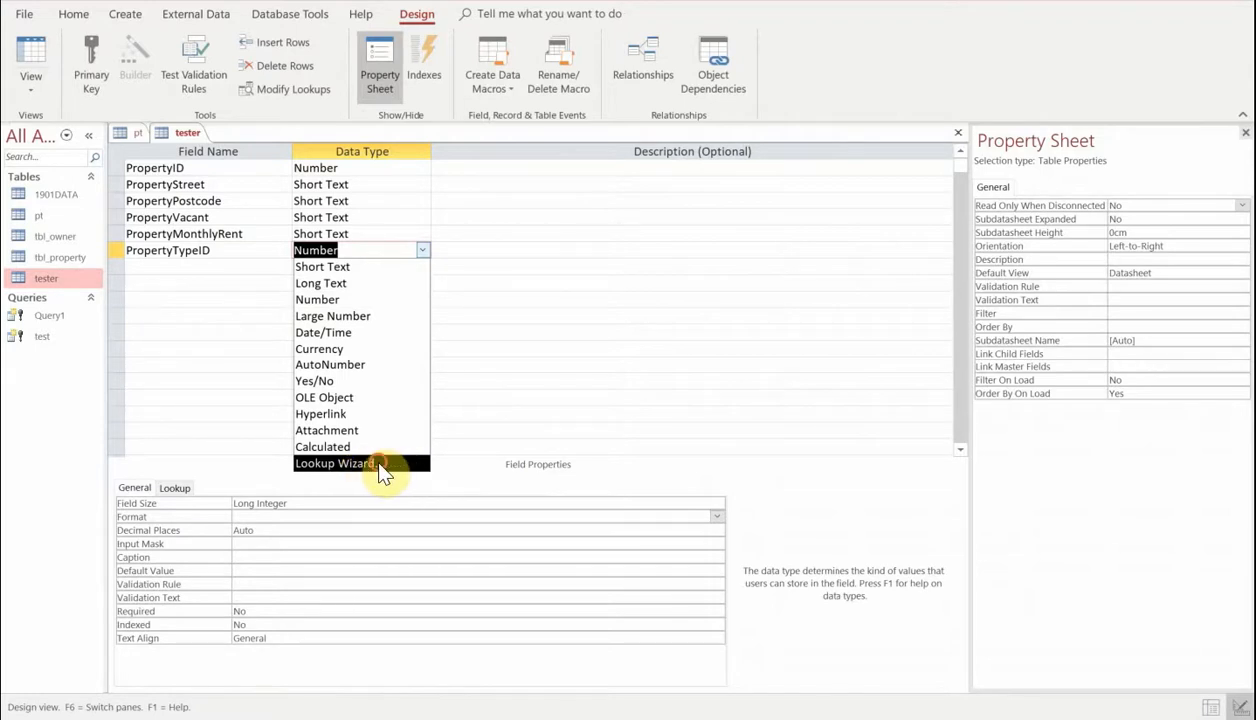
pyautogui.click(378, 464)
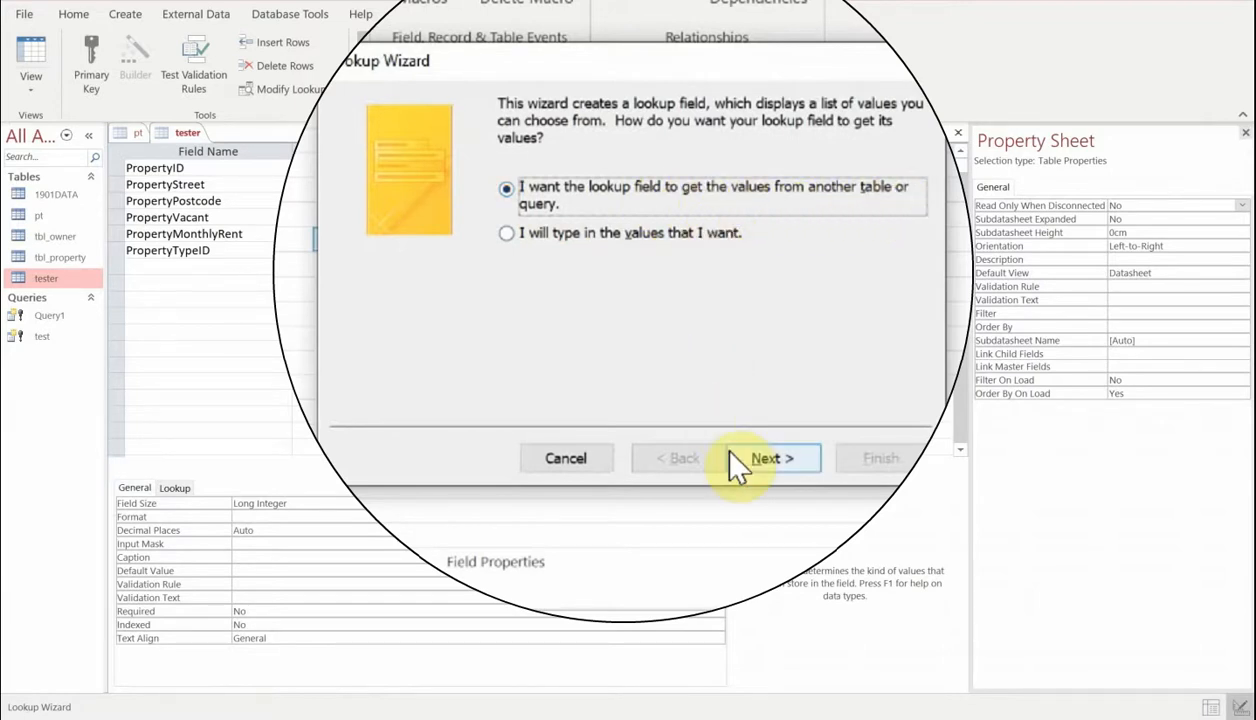
pyautogui.click(776, 466)
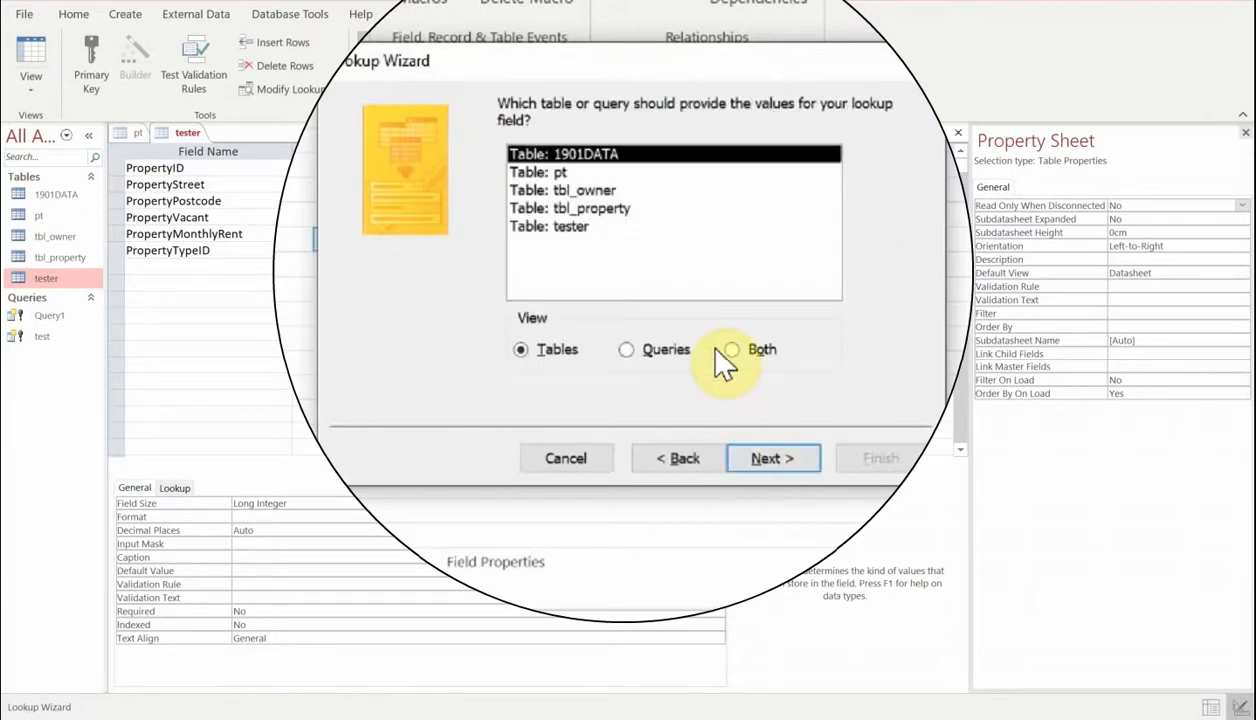
pyautogui.click(540, 172)
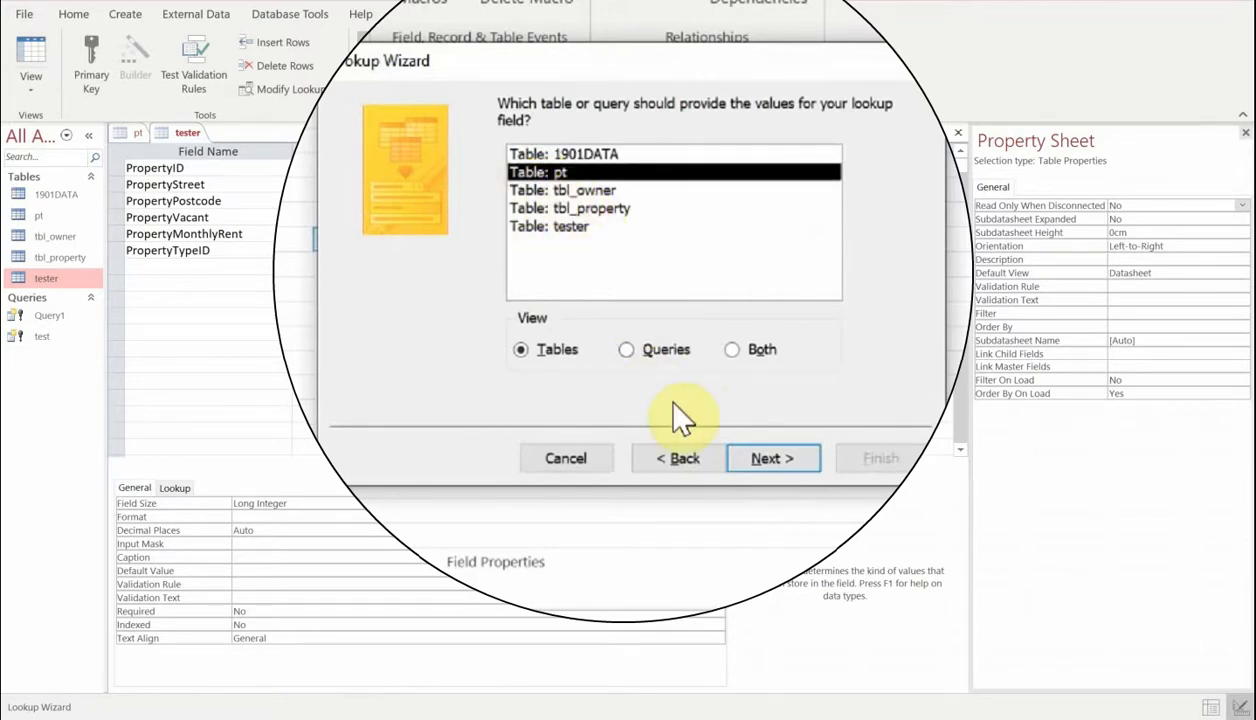
pyautogui.click(772, 460)
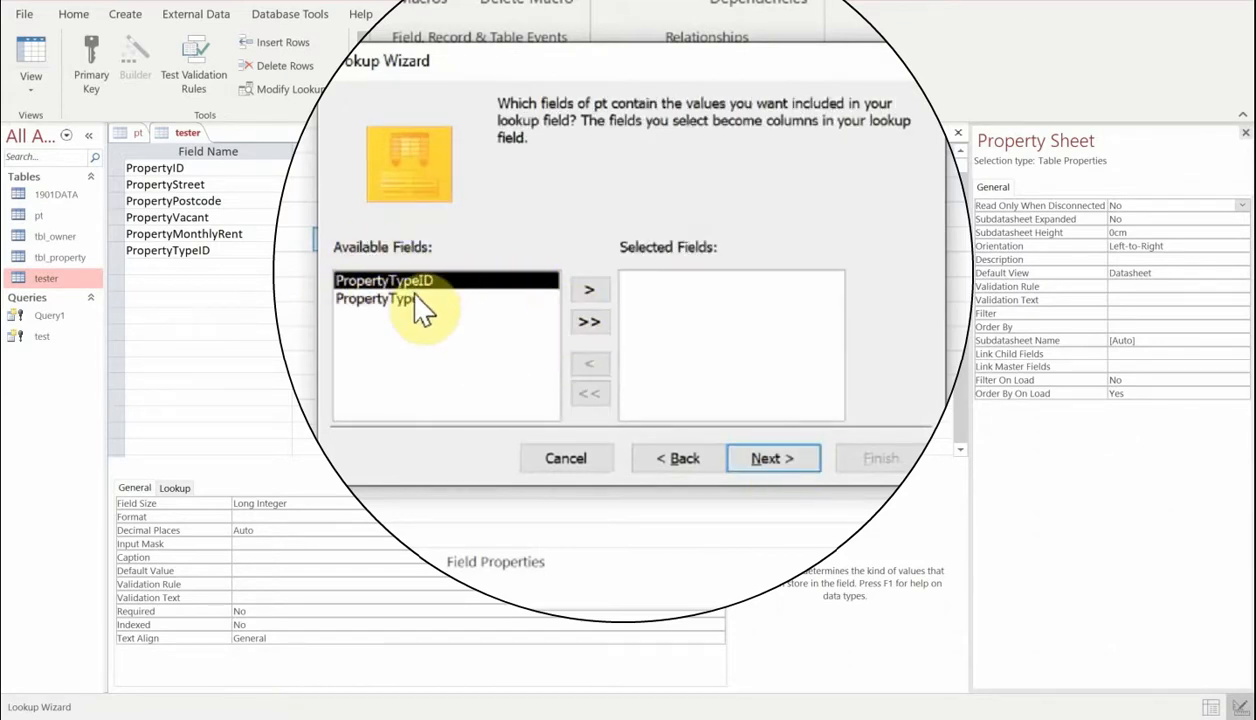
# - Include PropertyTypeID and PropertyType in the lookup without a sort order, keeping the key column hidden
pyautogui.click(589, 321)
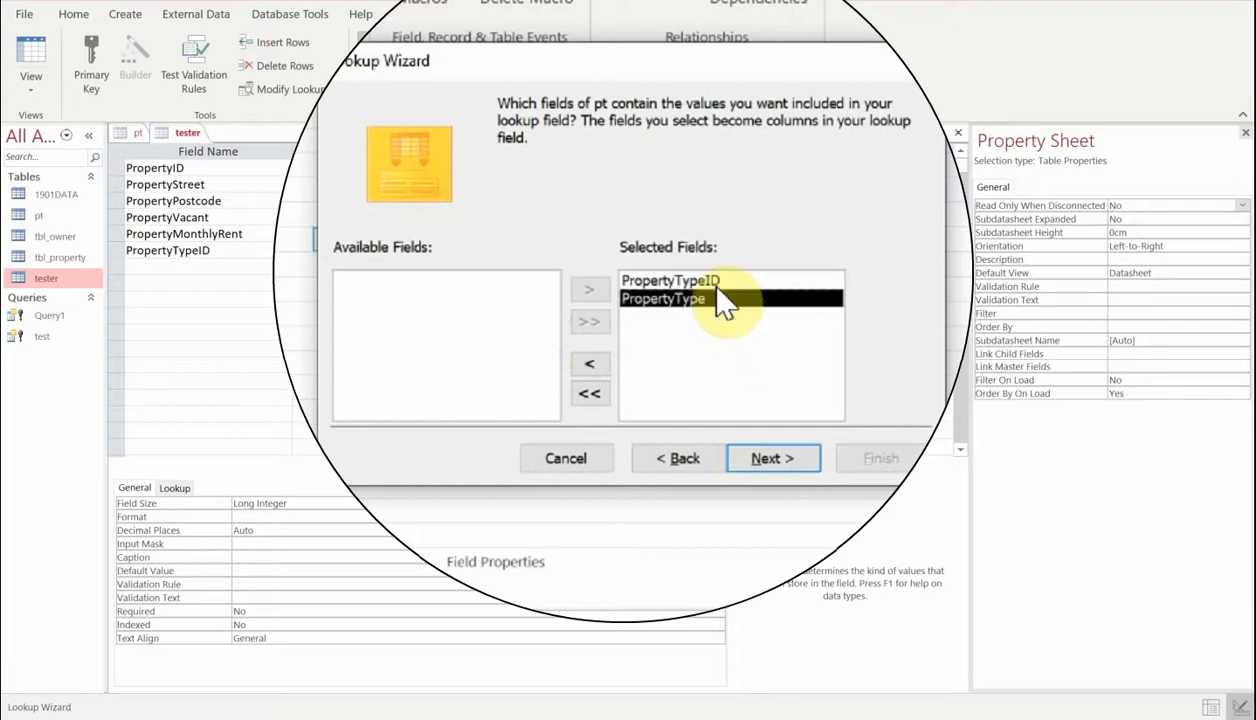
pyautogui.click(779, 460)
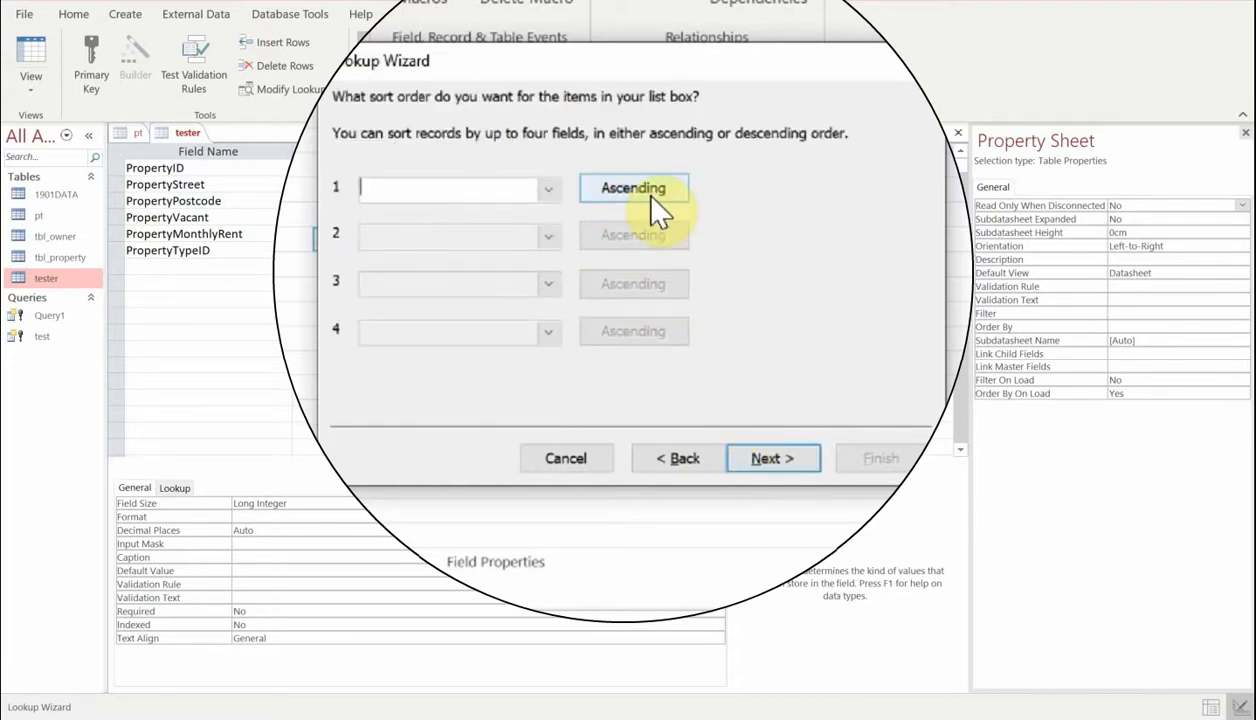
pyautogui.click(766, 460)
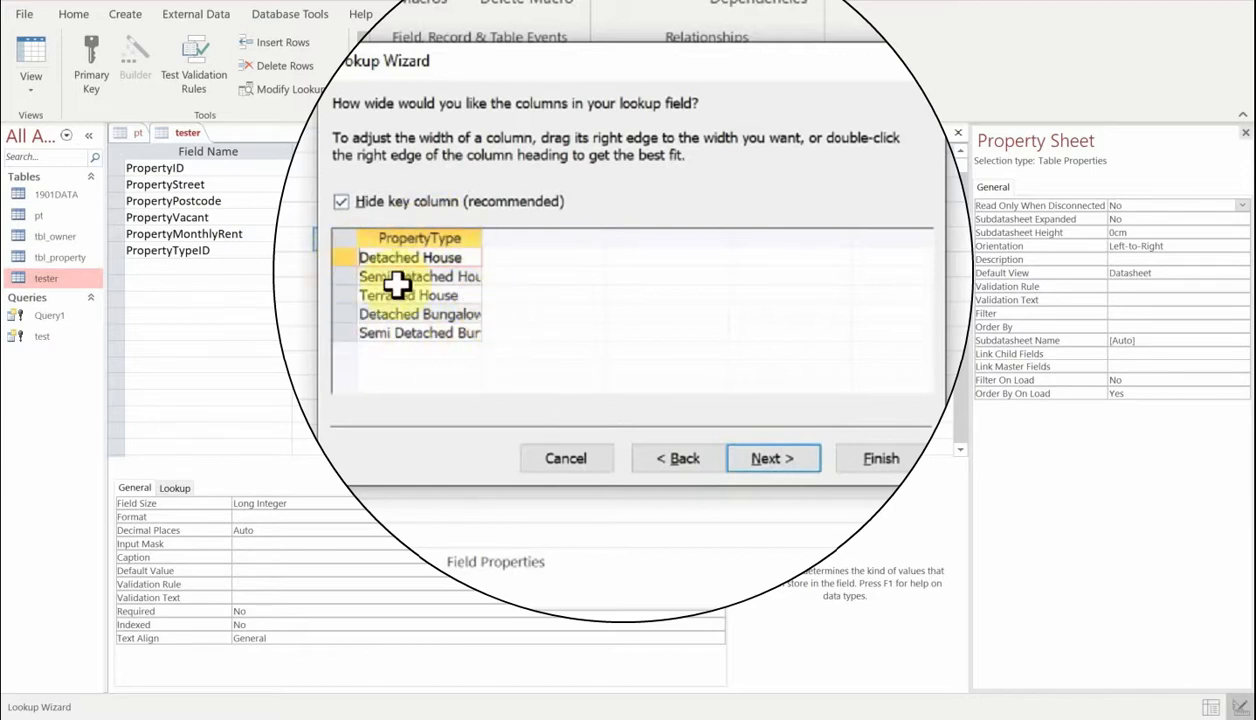
pyautogui.click(340, 203)
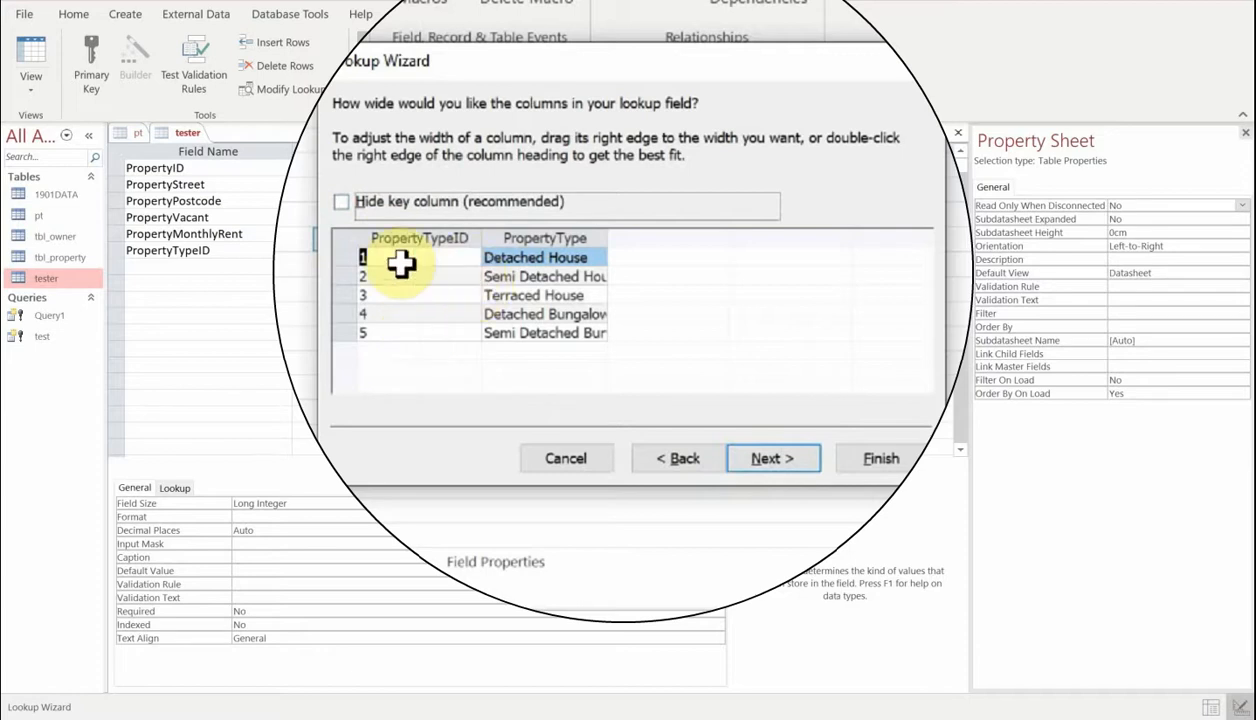
pyautogui.click(340, 202)
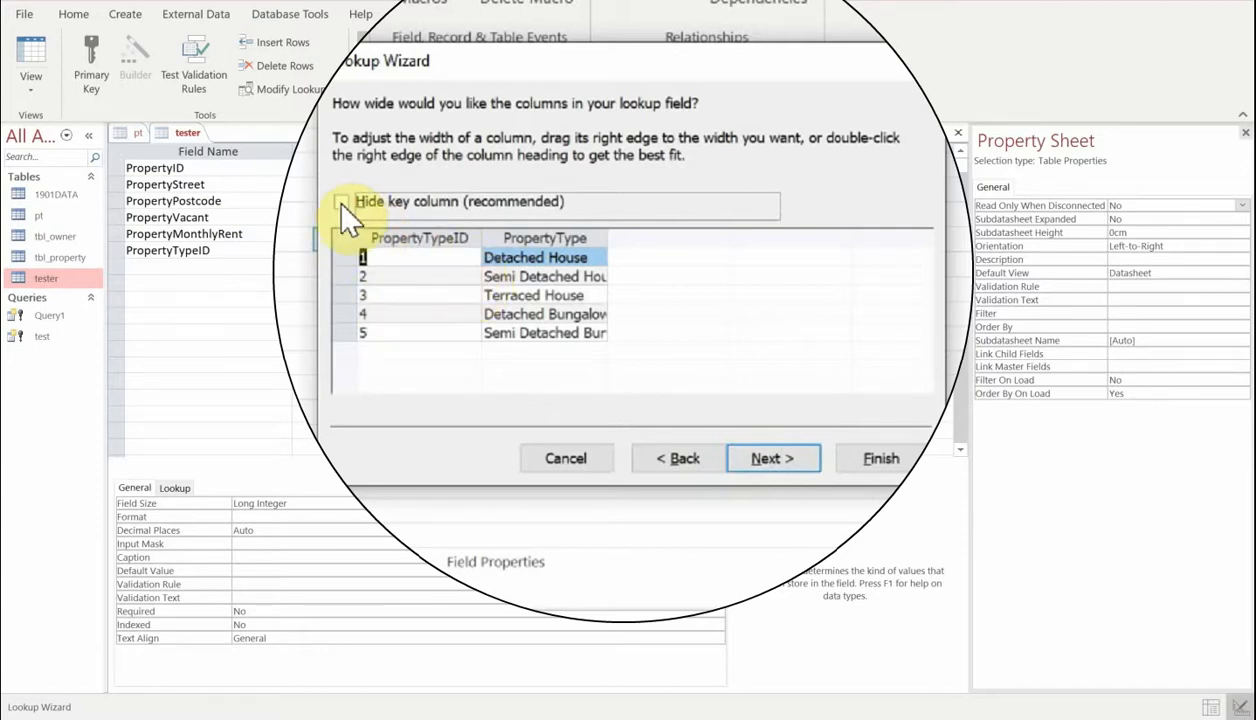
# - Finish the lookup with the label PropertyTypeID and save the table so the relationship is created
pyautogui.click(774, 458)
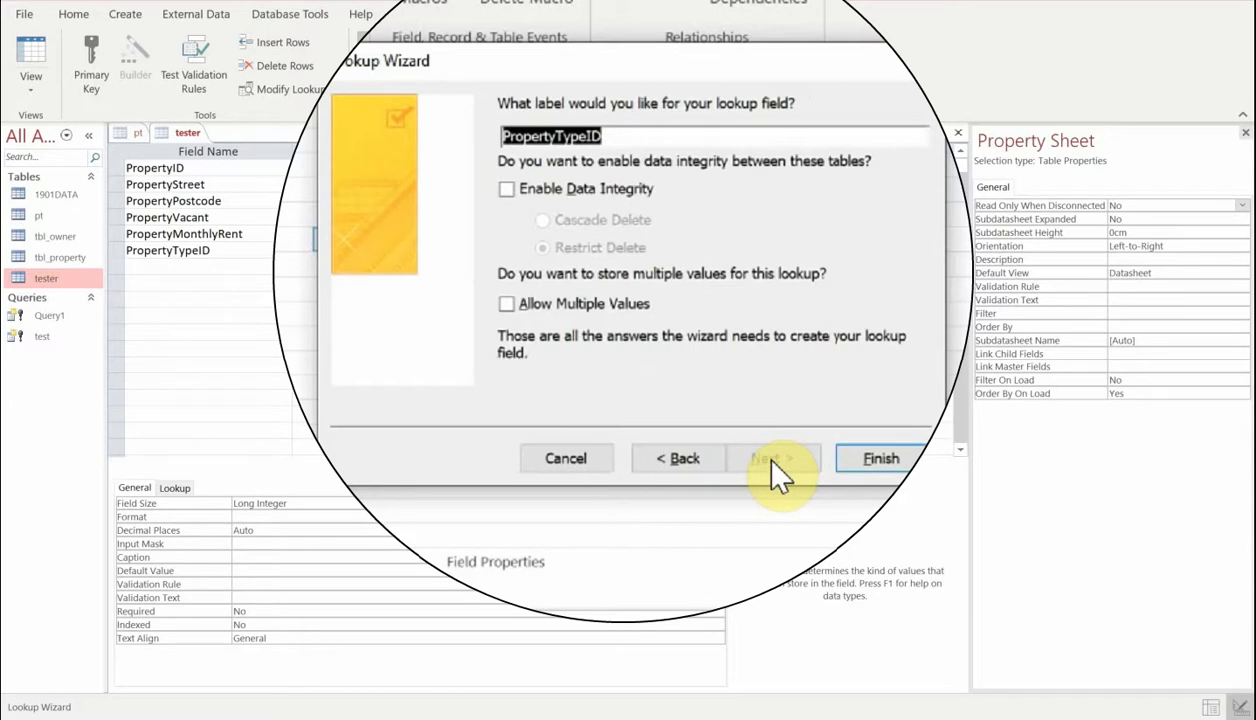
pyautogui.click(872, 460)
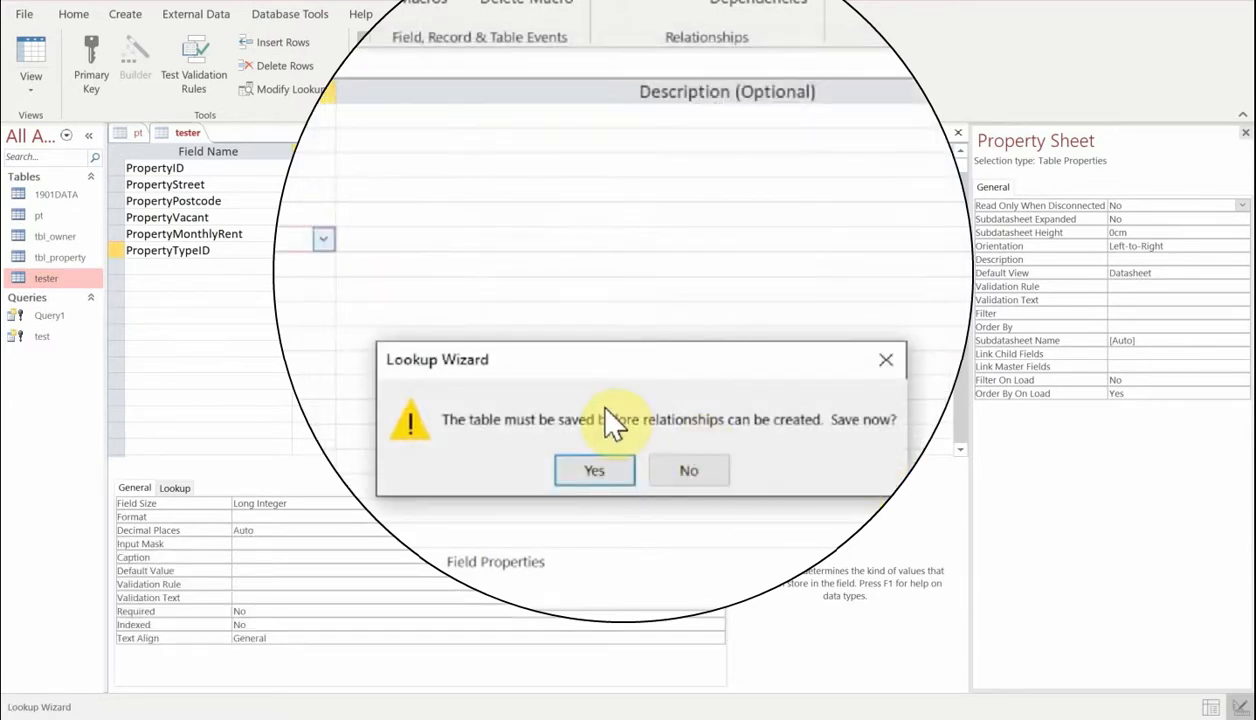
pyautogui.click(596, 471)
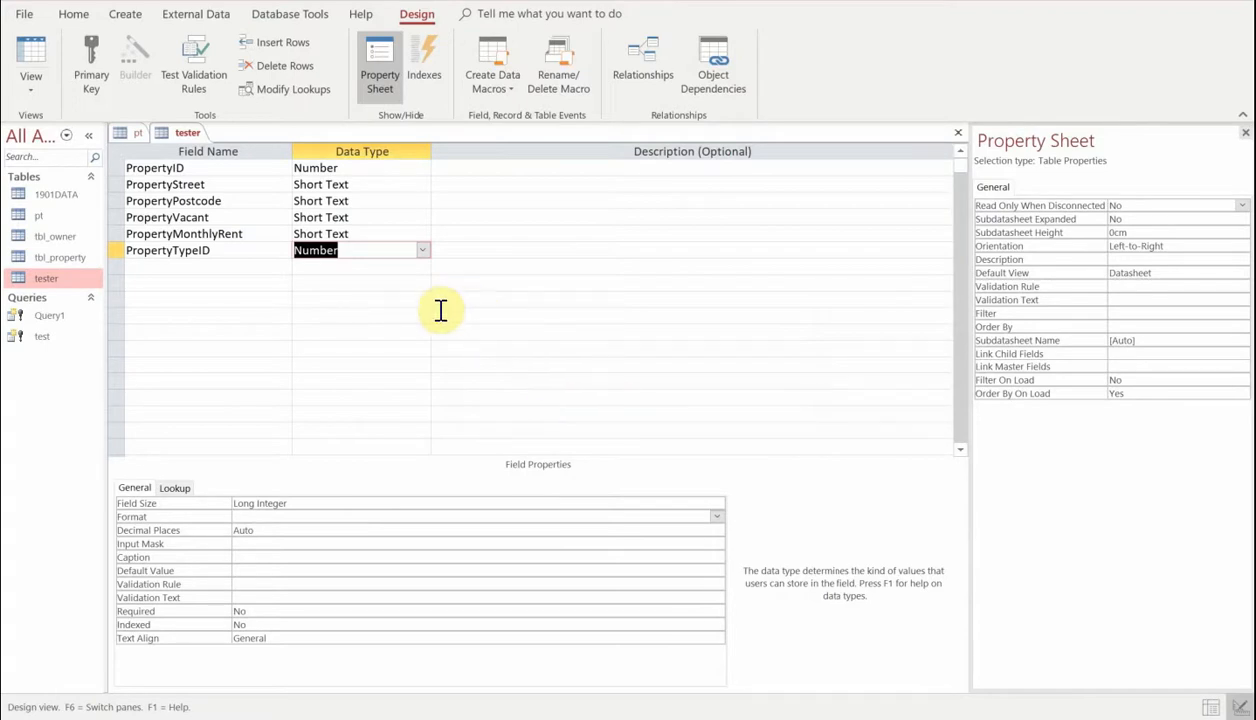
# - Check the property type choices in a new tester record and the lookup properties of PropertyTypeID in the table design
pyautogui.click(33, 59)
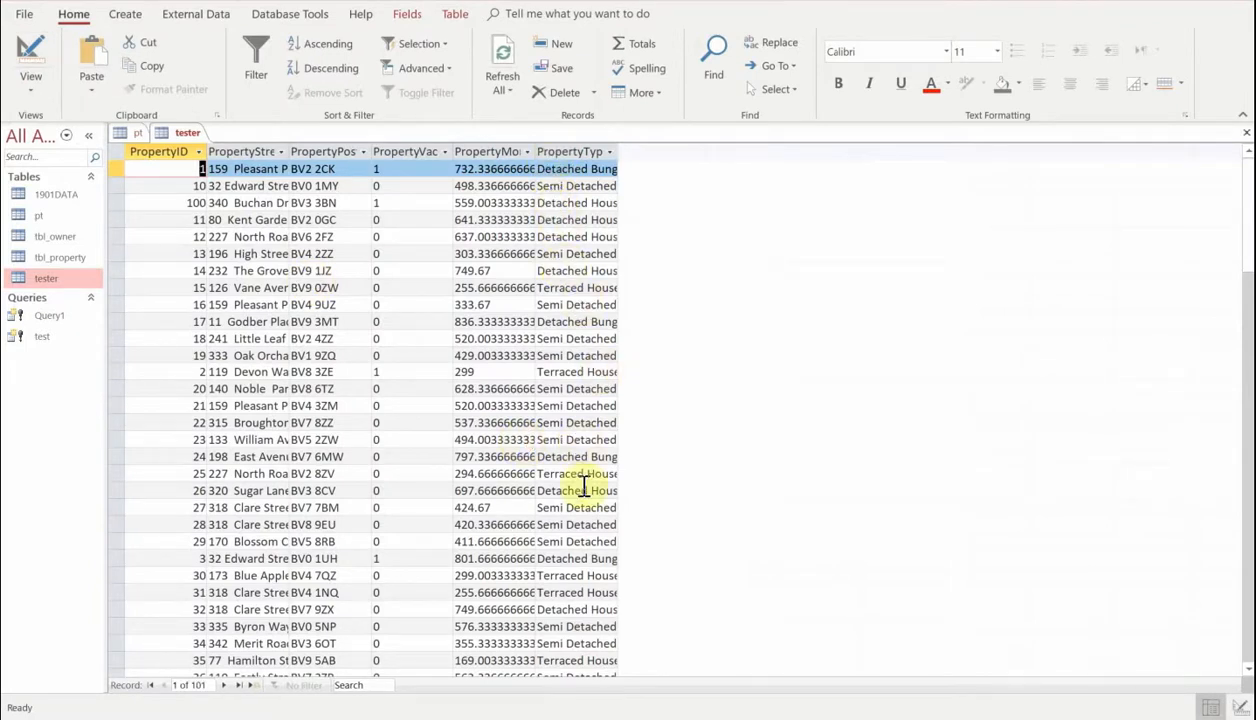
pyautogui.moveTo(1242, 182); pyautogui.dragTo(1240, 533)
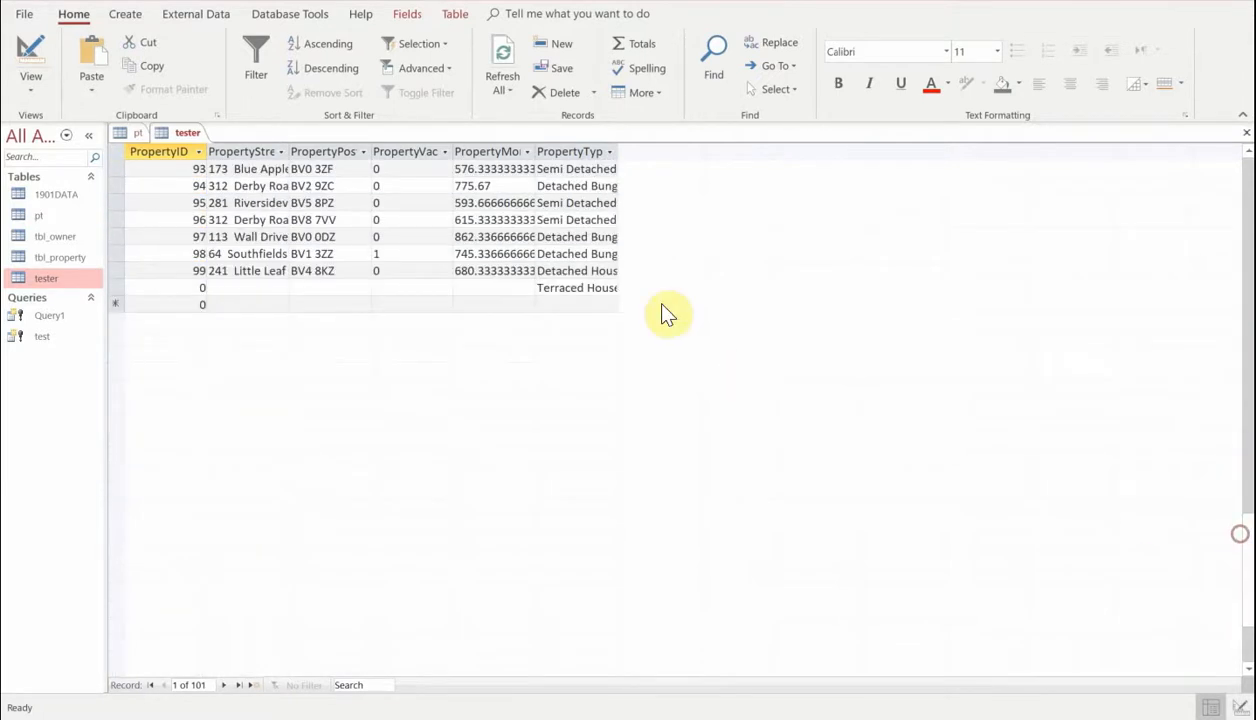
pyautogui.click(575, 304)
pyautogui.click(576, 304)
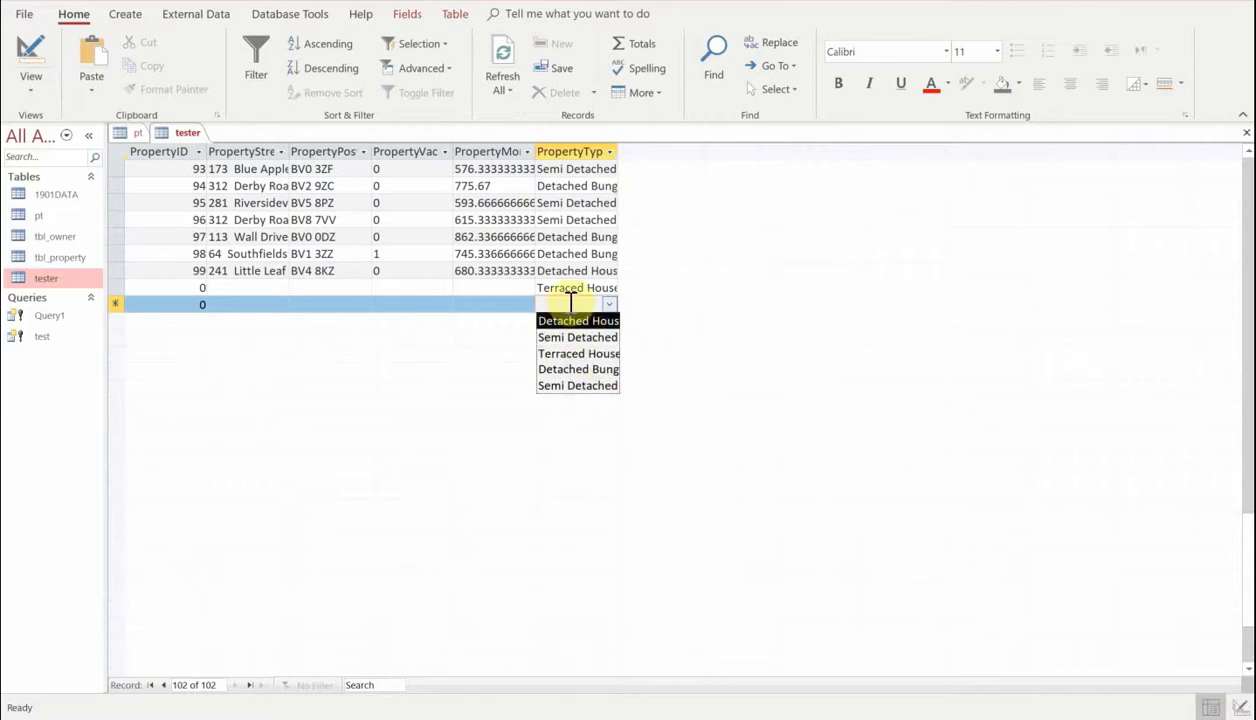
pyautogui.click(609, 302)
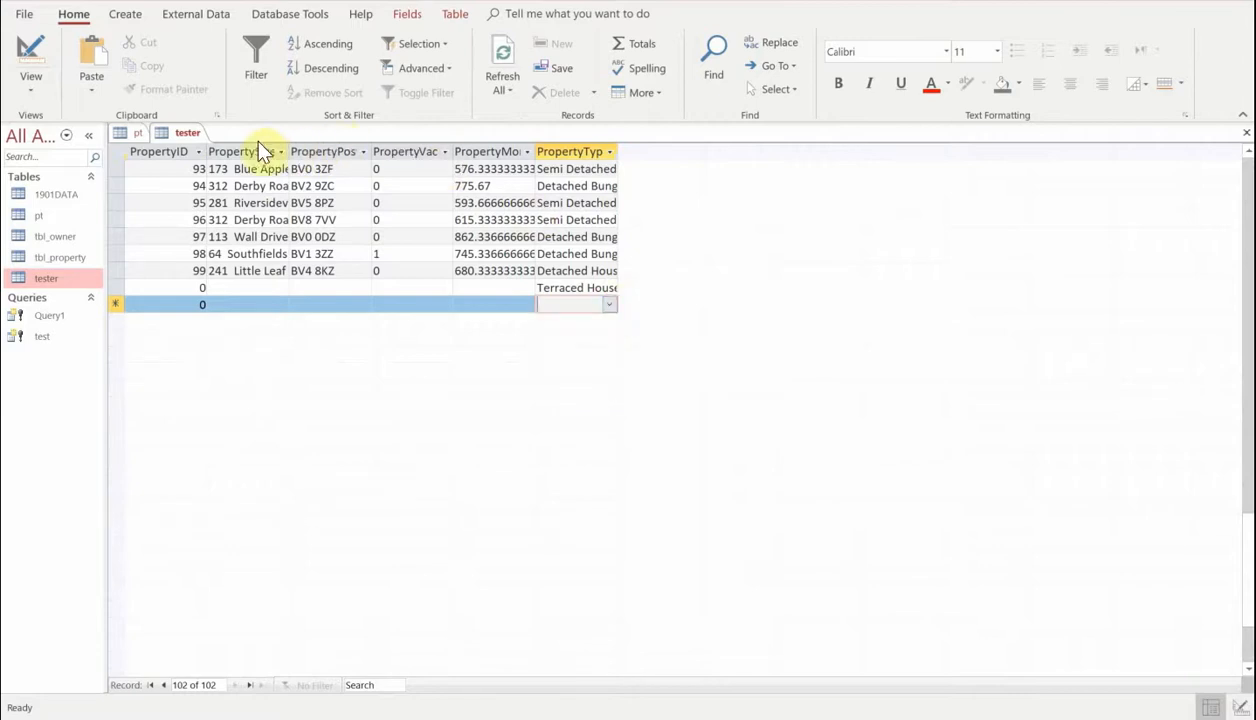
pyautogui.click(32, 52)
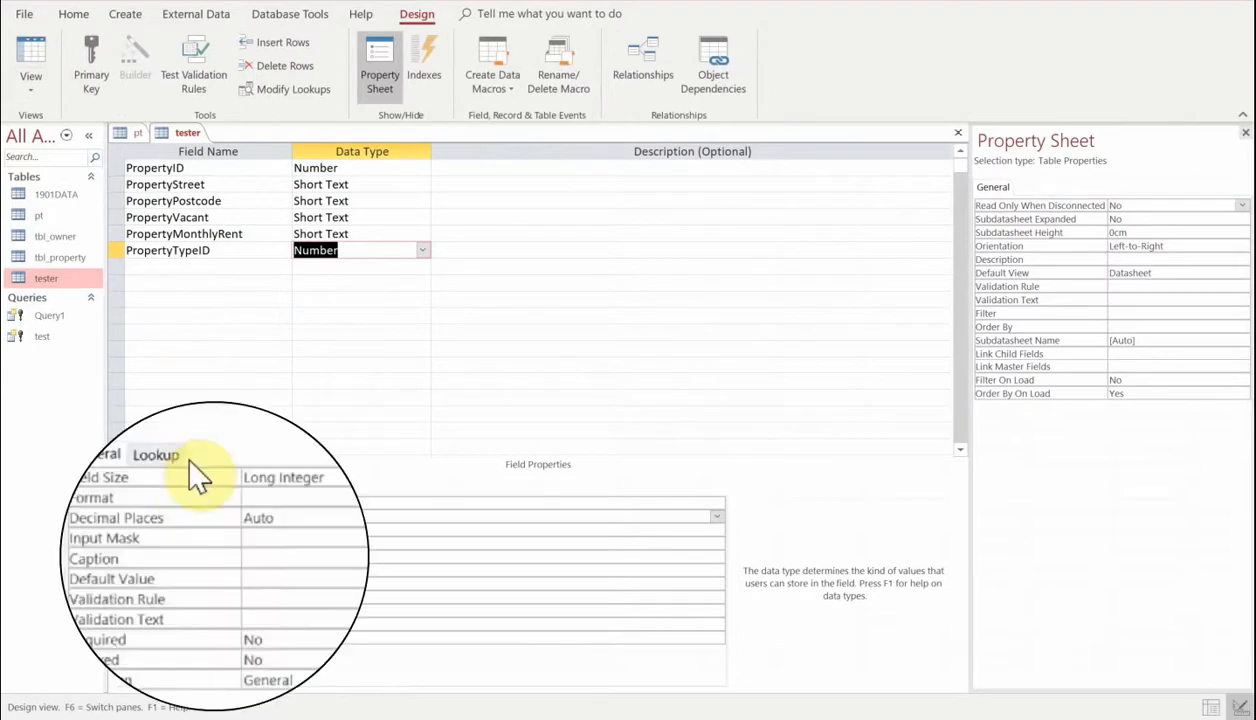
pyautogui.click(175, 485)
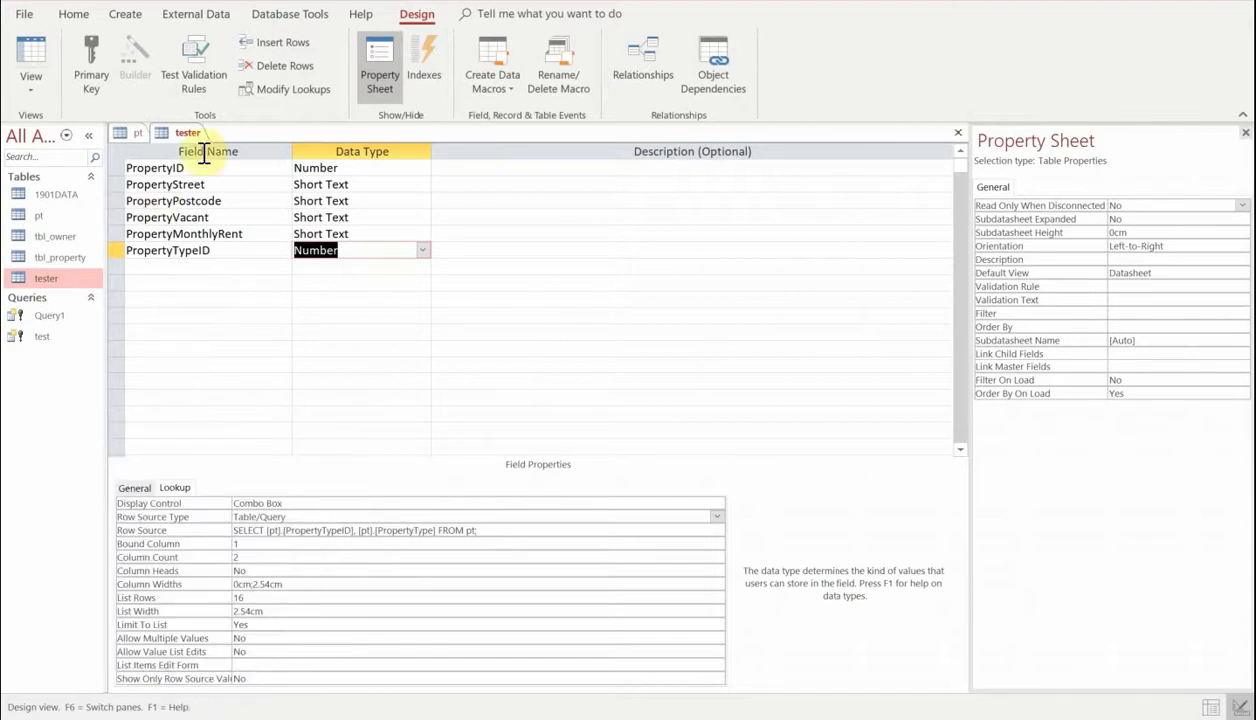
# - Close the tester and pt tables
pyautogui.rightClick(173, 135)
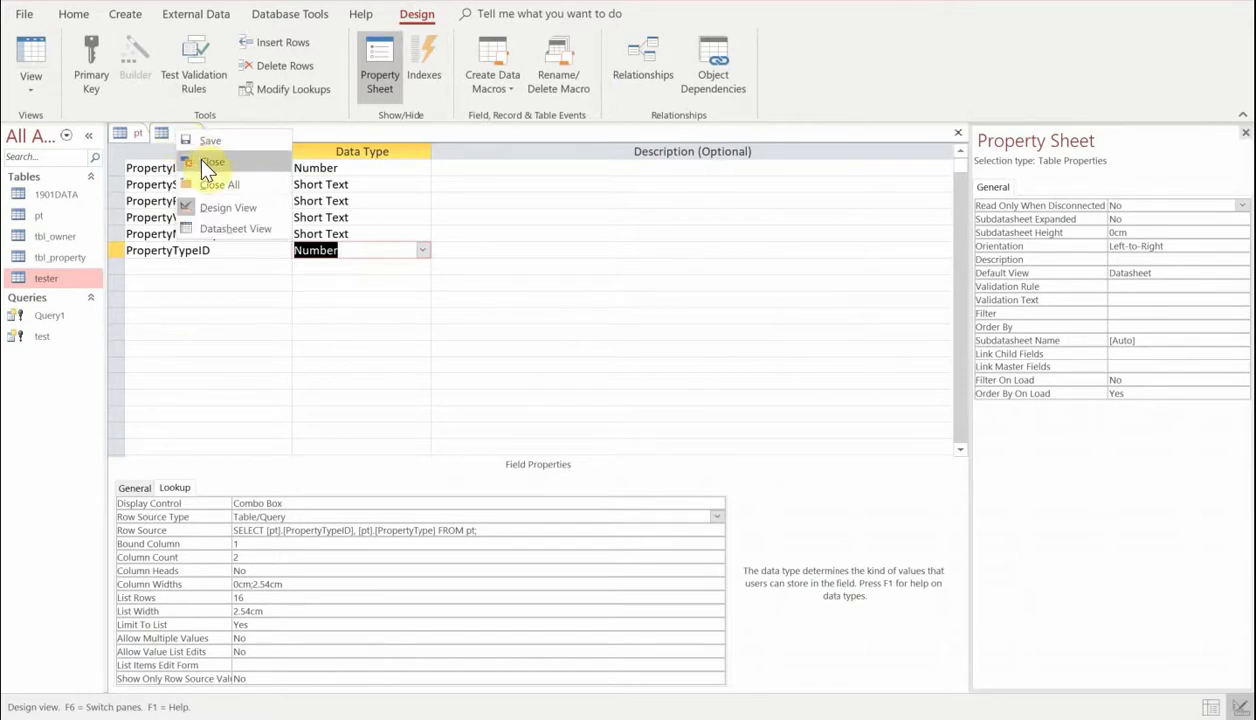
pyautogui.click(200, 158)
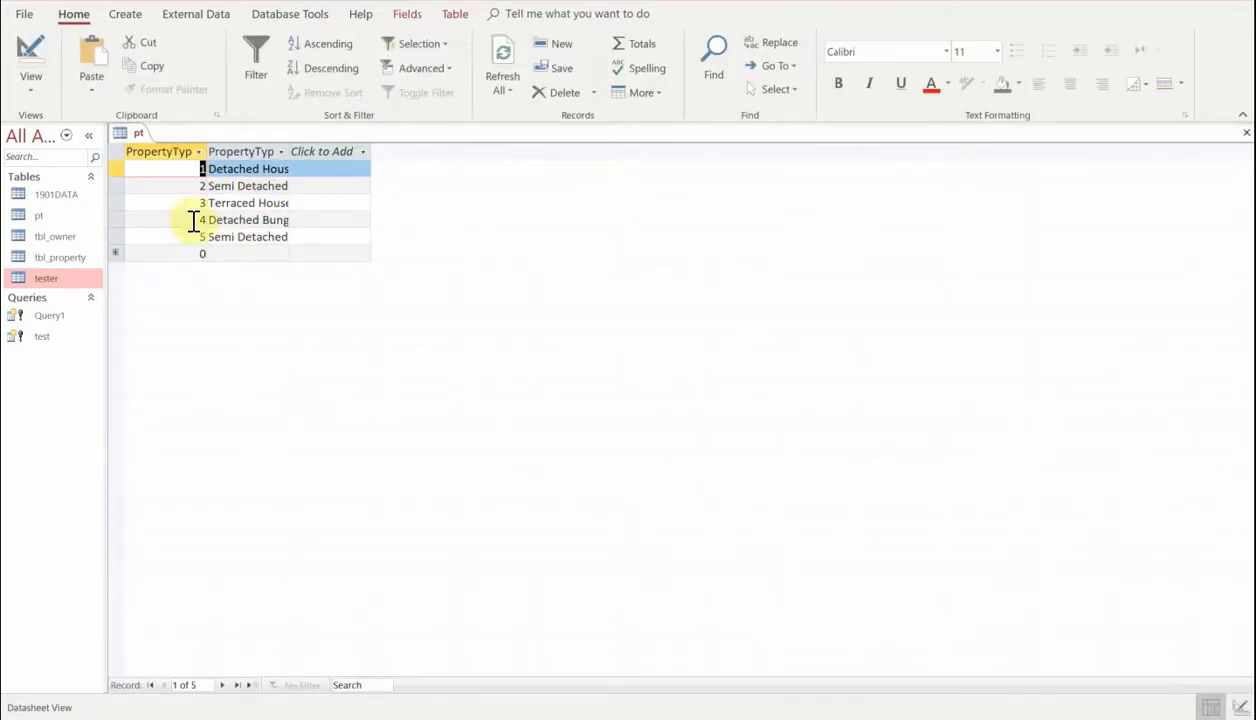
pyautogui.rightClick(122, 130)
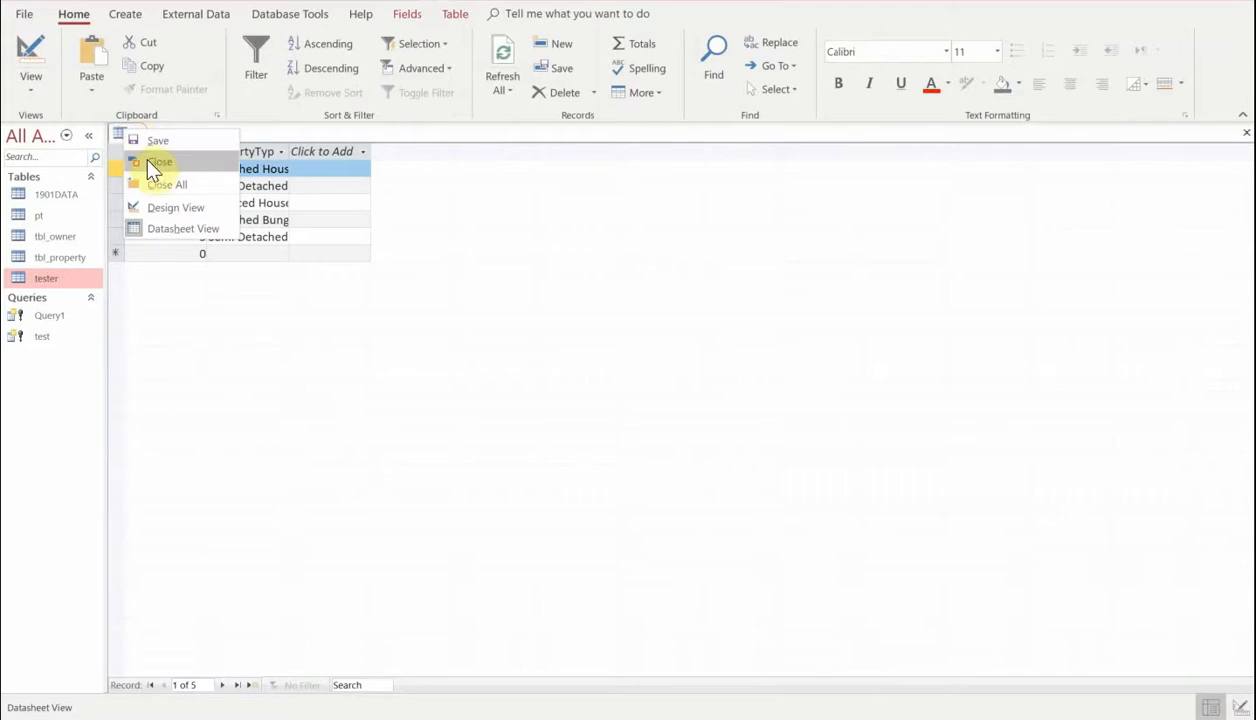
pyautogui.click(150, 161)
# - Enforce referential integrity with cascading updates and deletes on the PropertyTypeID relationship between pt and tester, and close the relationships view
pyautogui.click(262, 14)
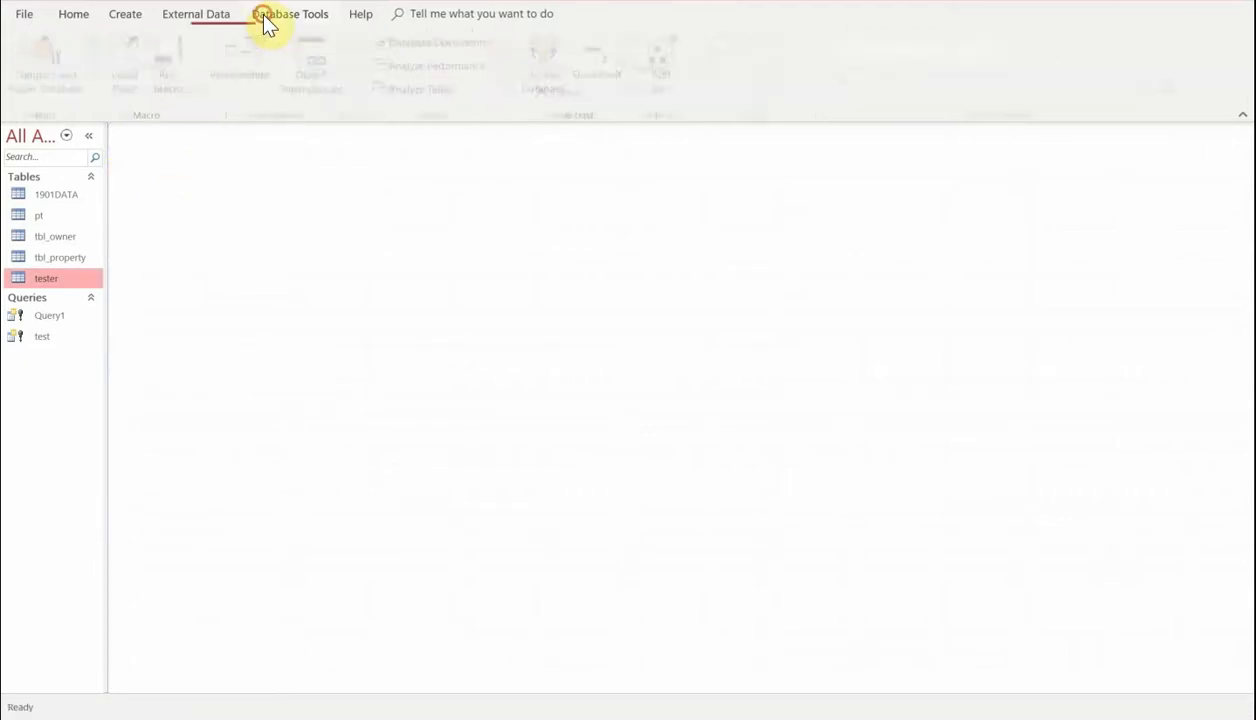
pyautogui.click(245, 58)
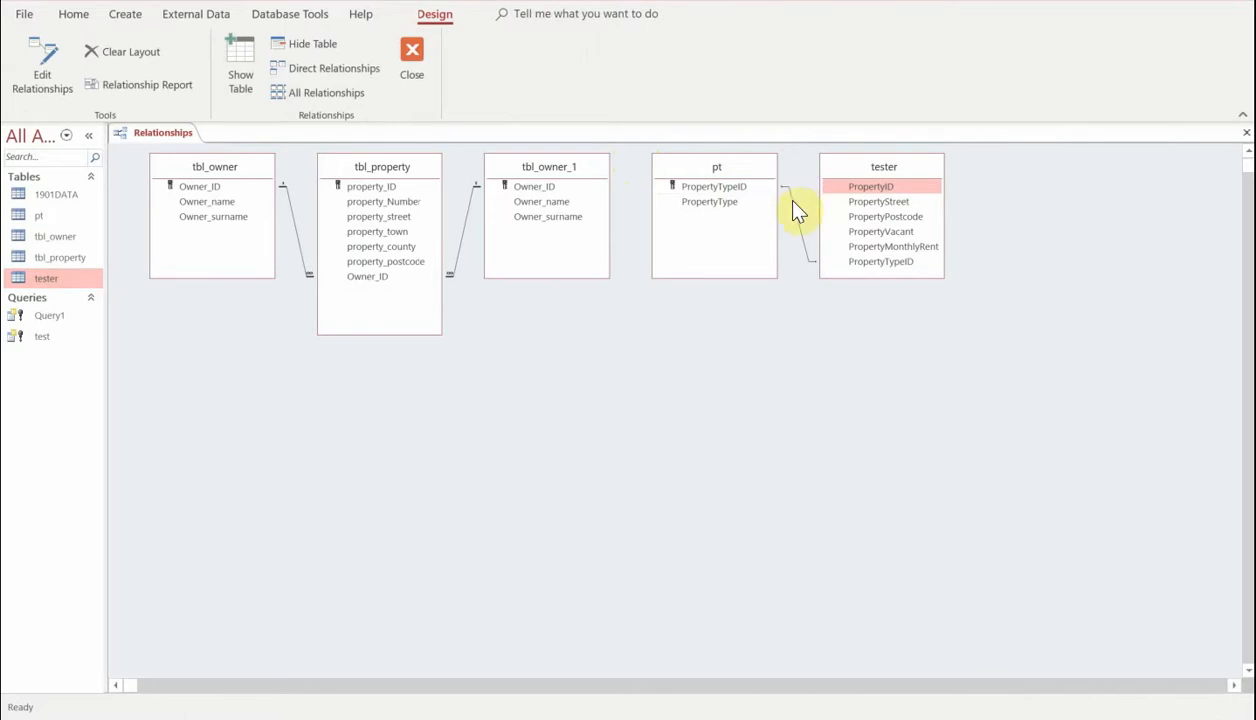
pyautogui.click(720, 187)
pyautogui.moveTo(737, 200); pyautogui.dragTo(874, 262)
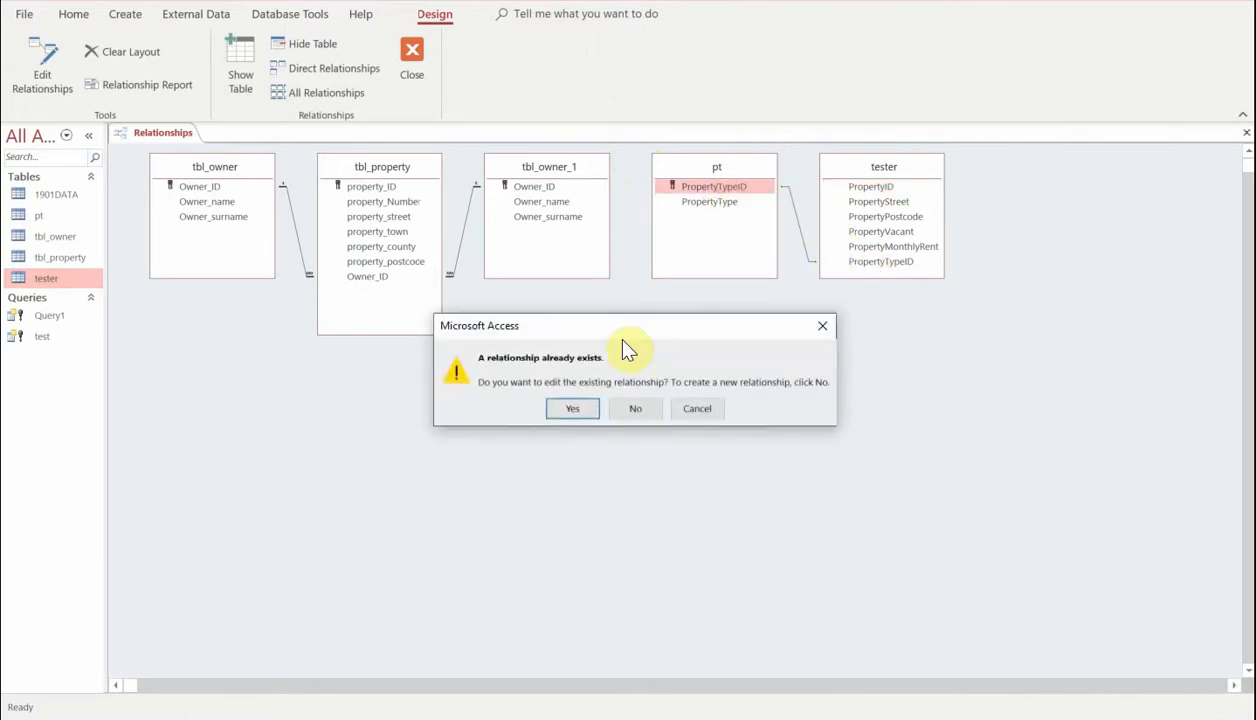
pyautogui.click(564, 406)
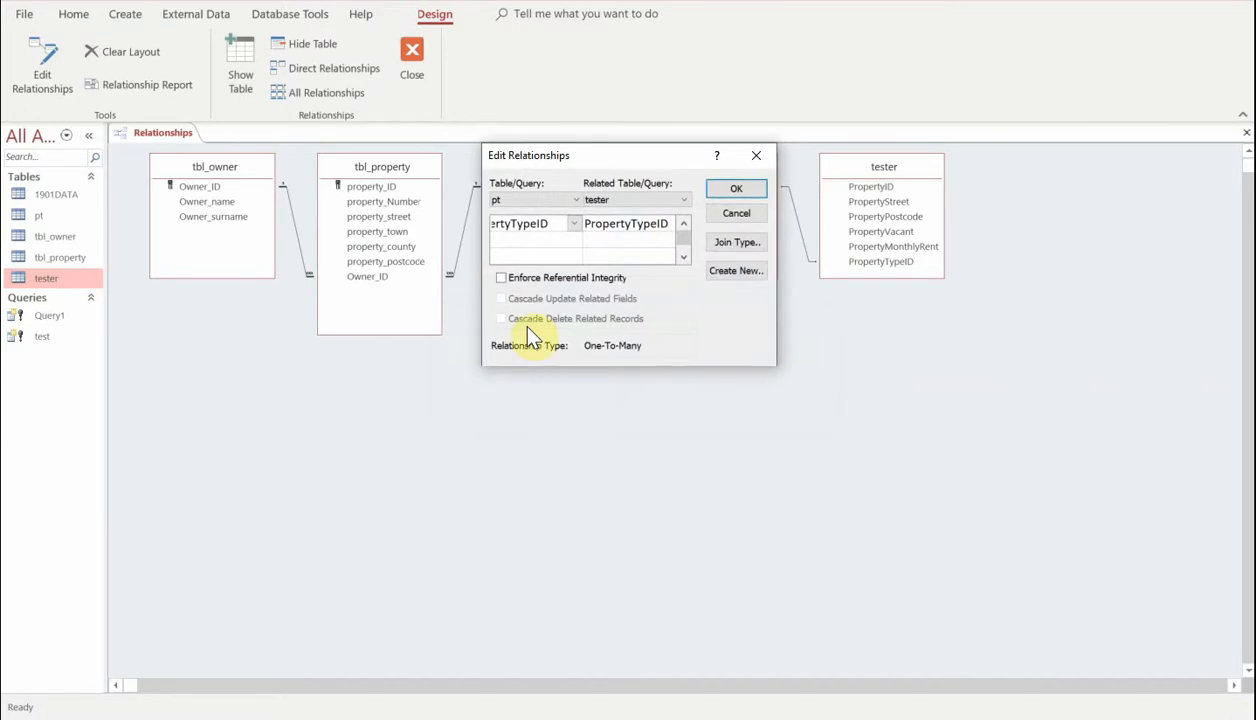
pyautogui.click(501, 279)
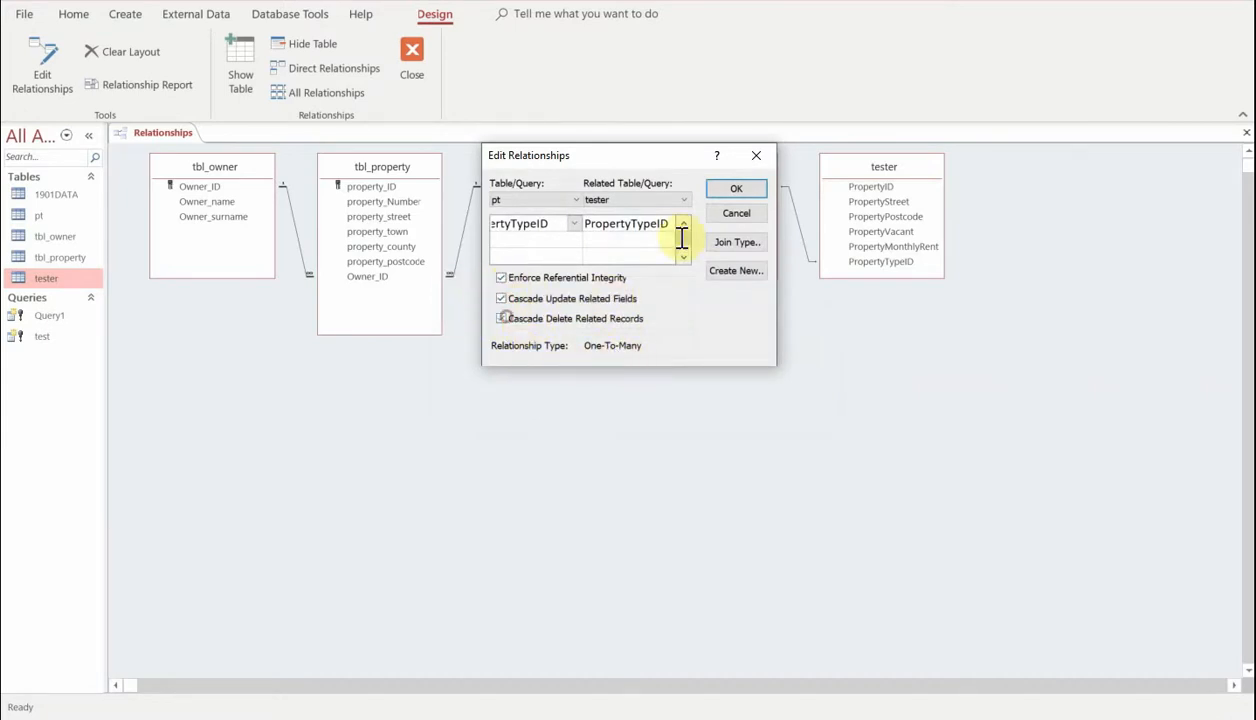
pyautogui.click(736, 188)
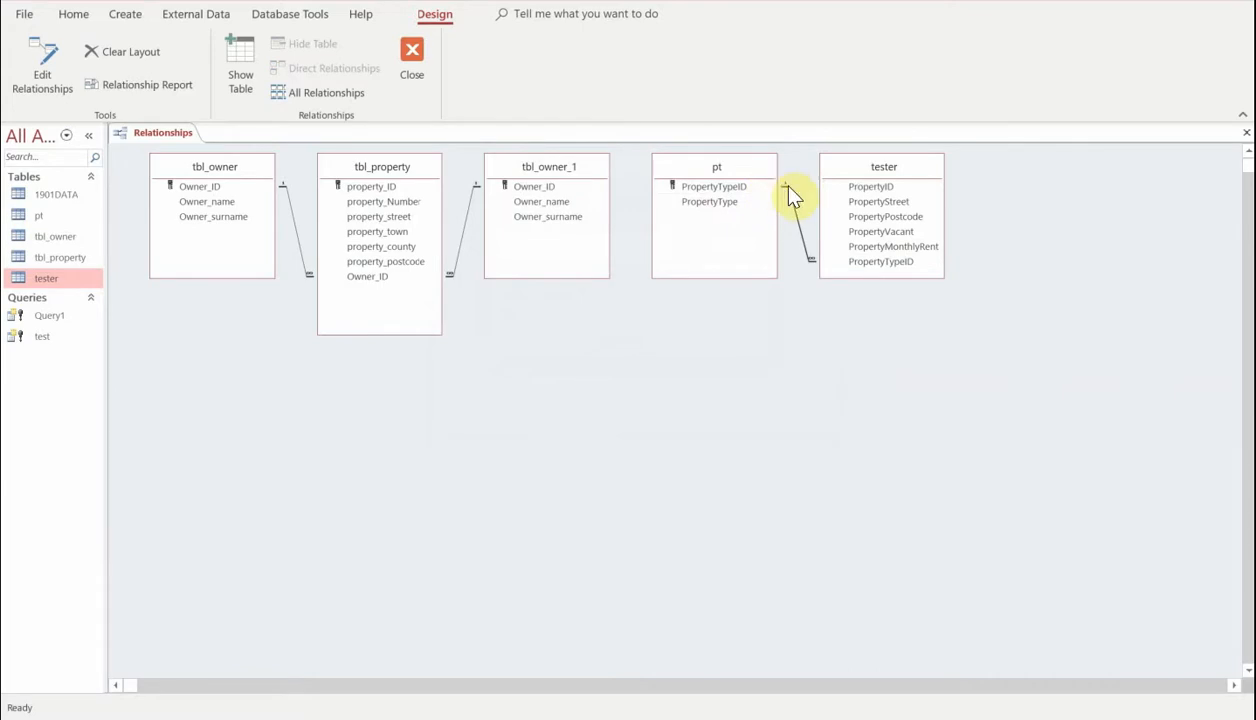
pyautogui.click(412, 57)
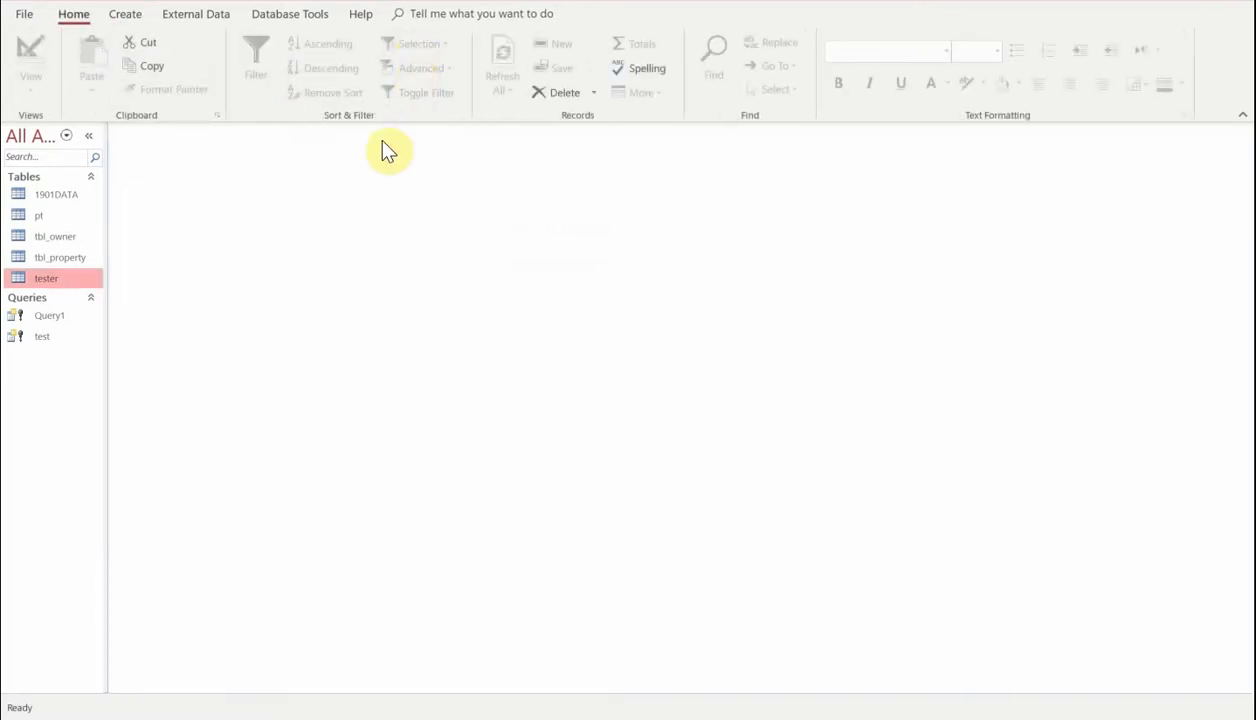
# - Open the tester and pt tables to view their records
pyautogui.doubleClick(36, 278)
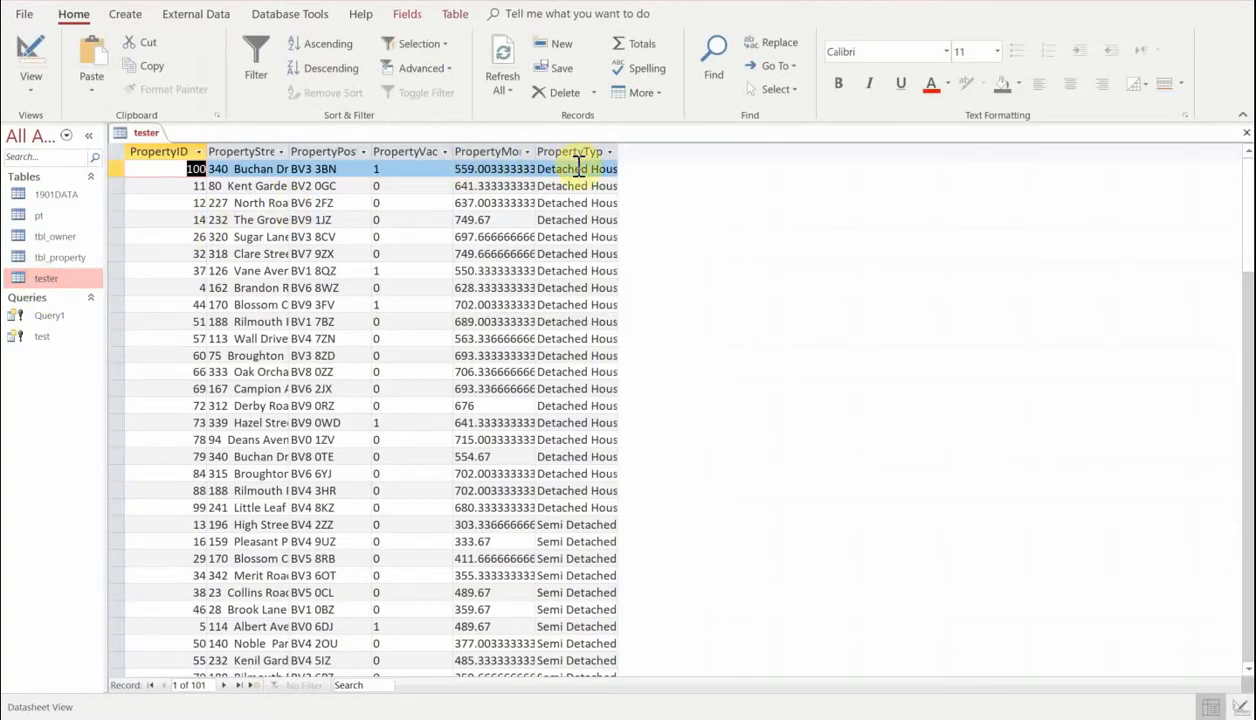
pyautogui.doubleClick(35, 213)
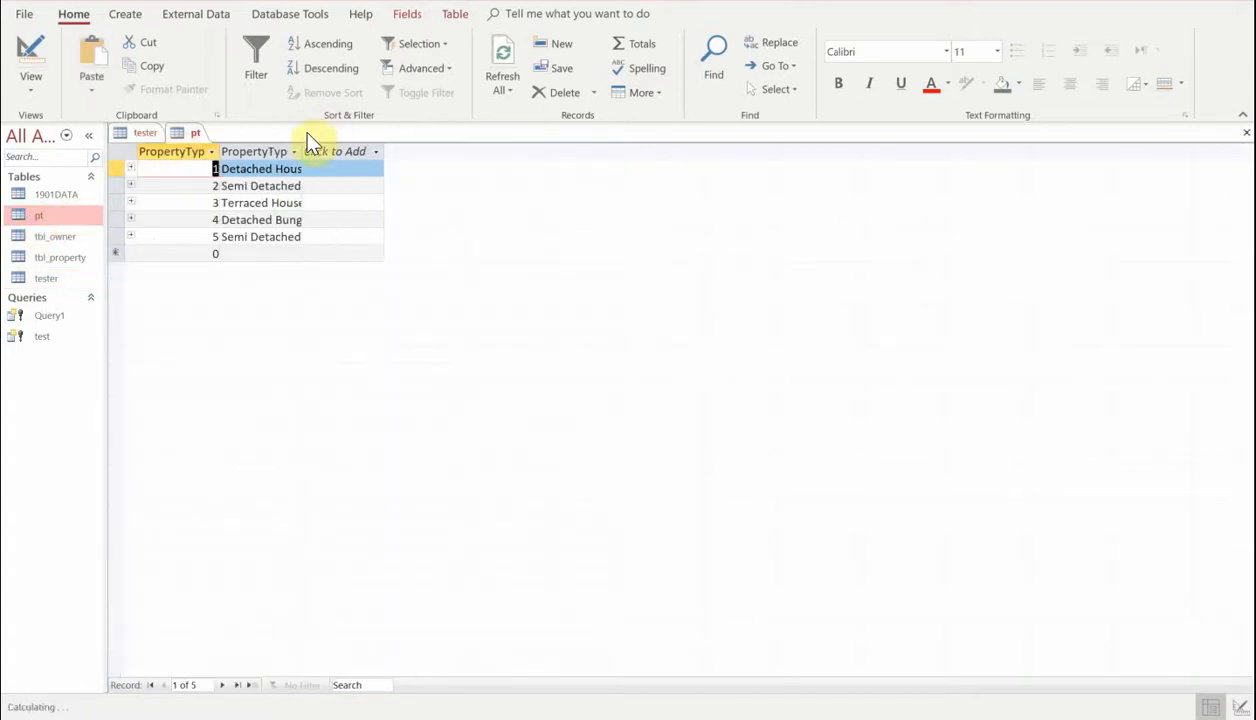
# - Examine the related tester records under each of the five property types in the pt table
pyautogui.click(130, 168)
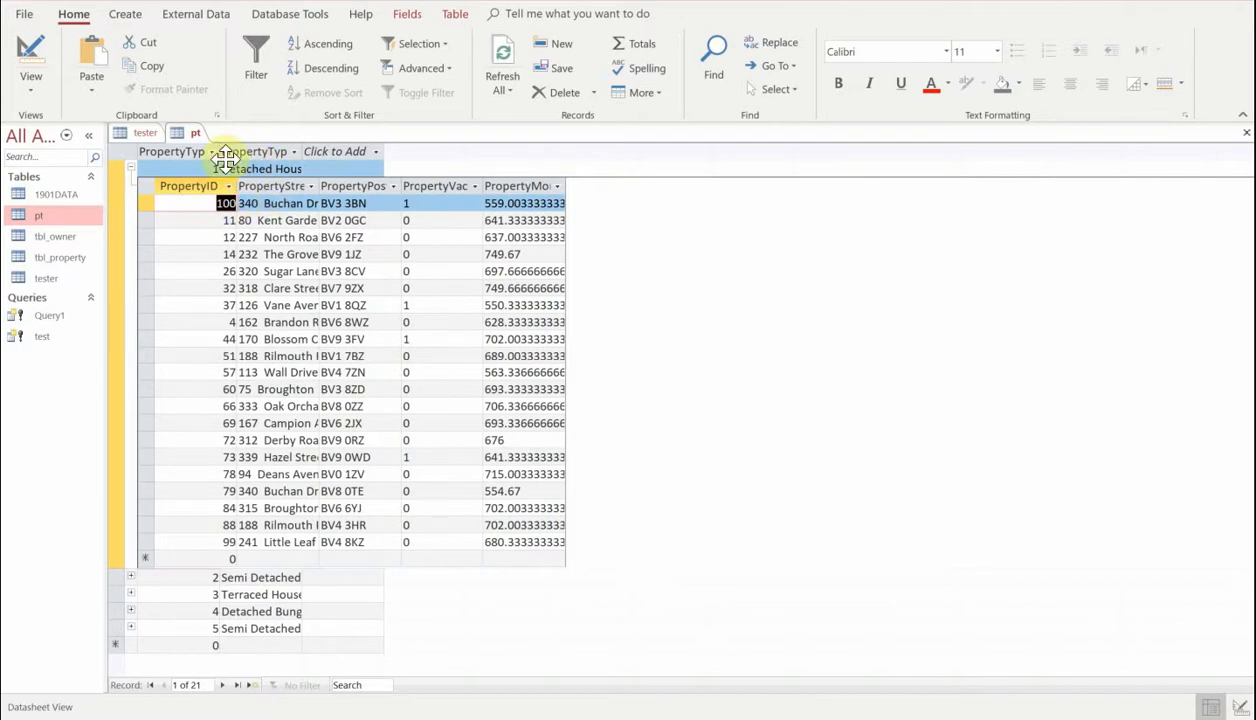
pyautogui.click(127, 167)
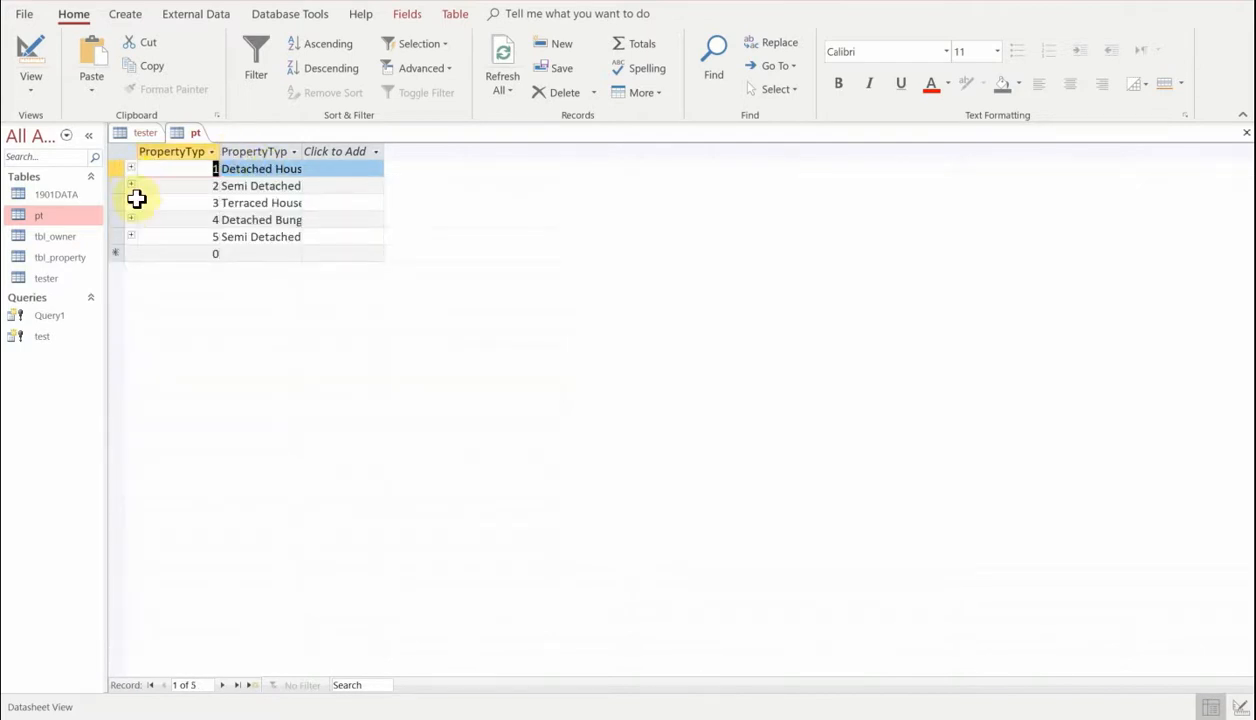
pyautogui.click(130, 185)
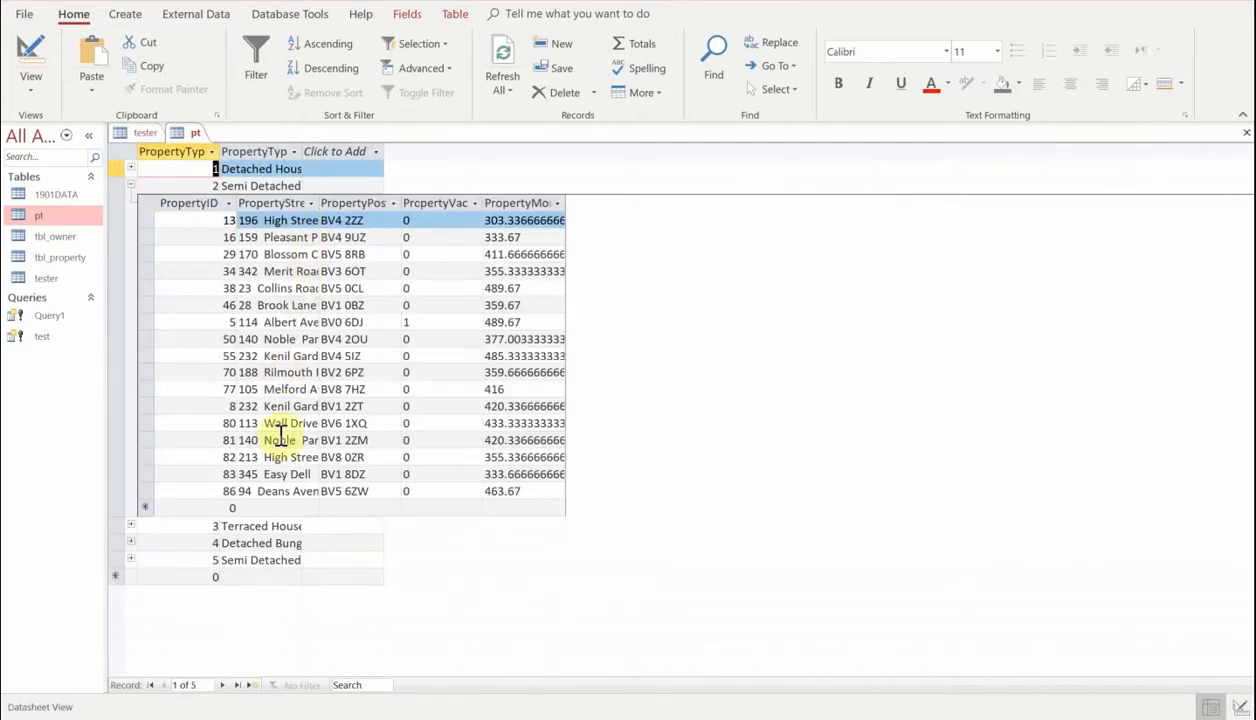
pyautogui.click(130, 185)
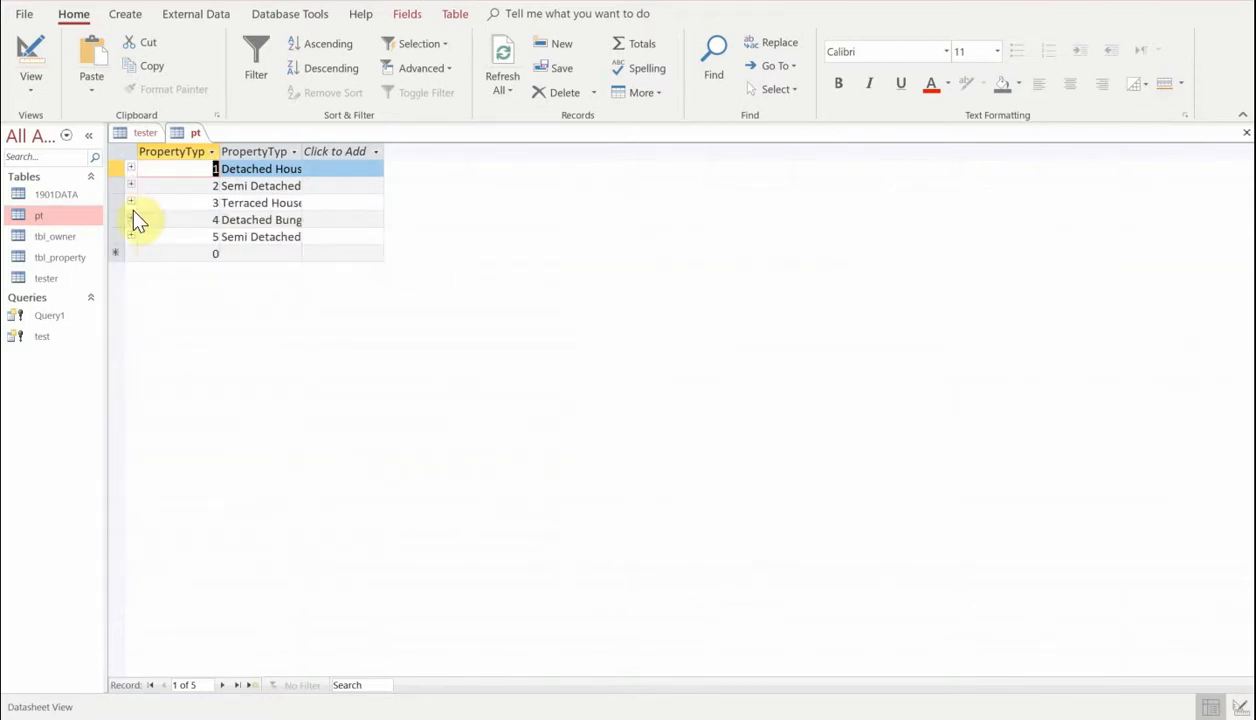
pyautogui.click(130, 202)
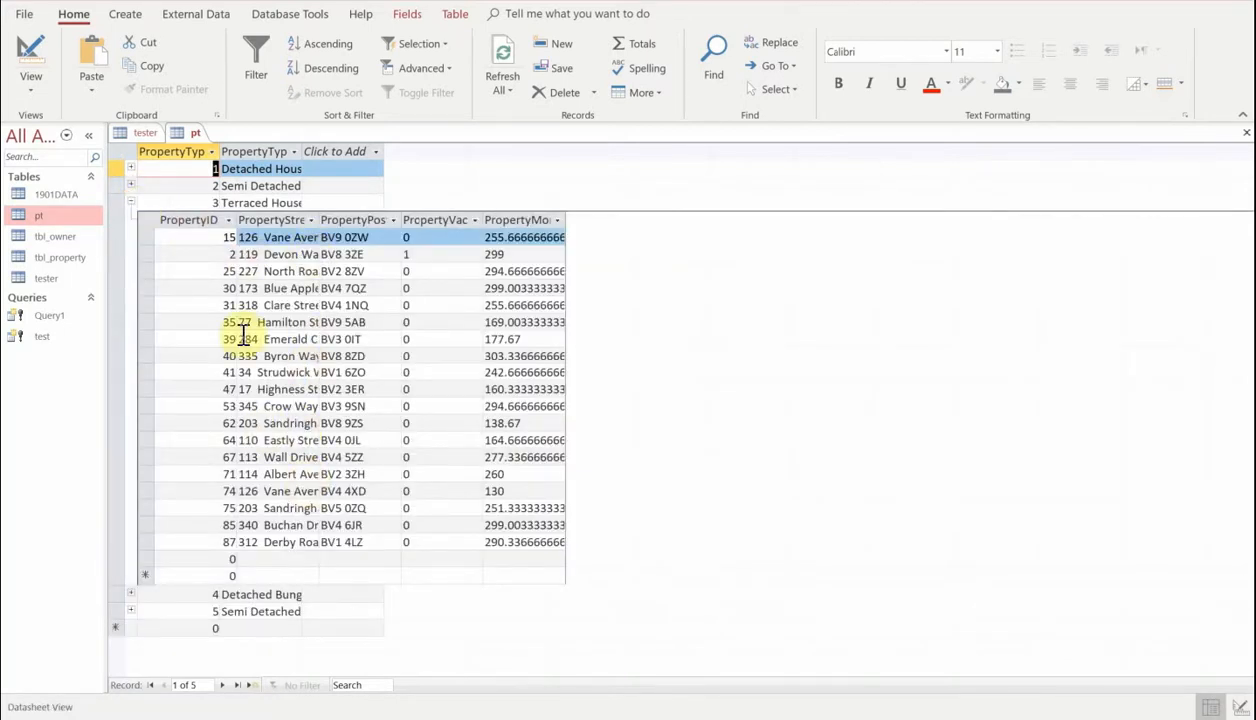
pyautogui.click(130, 202)
pyautogui.click(130, 219)
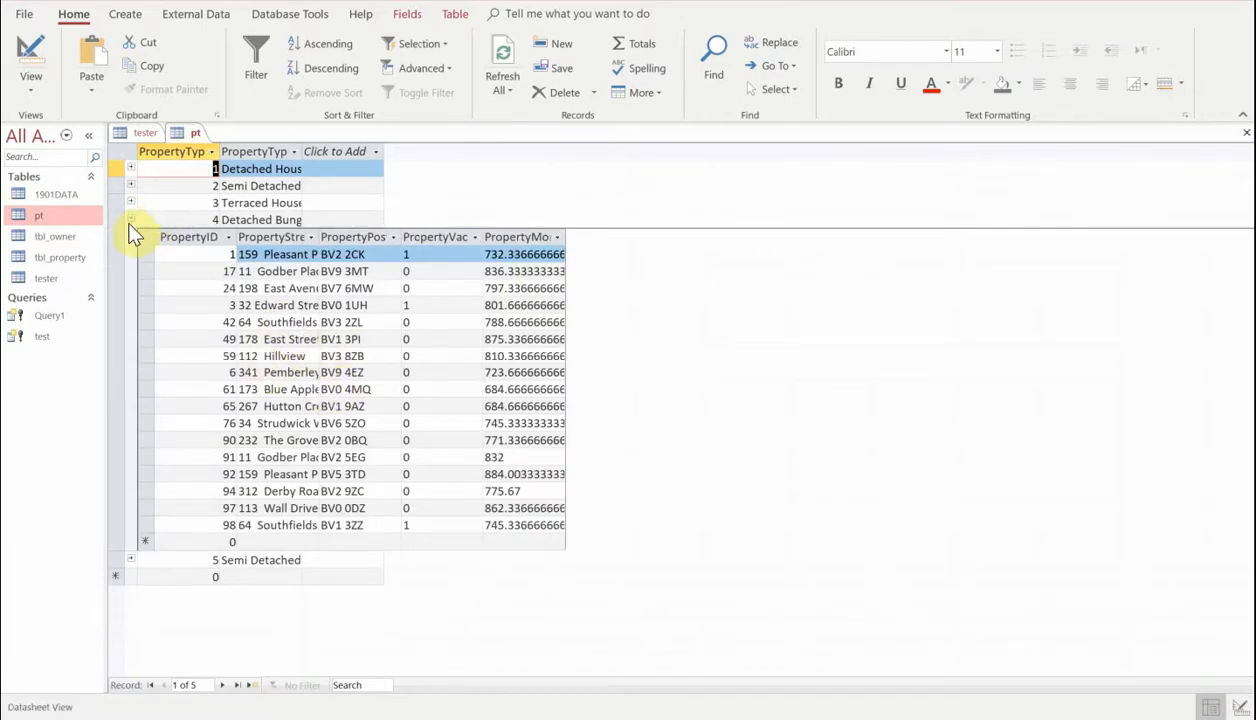
pyautogui.click(130, 220)
pyautogui.click(130, 235)
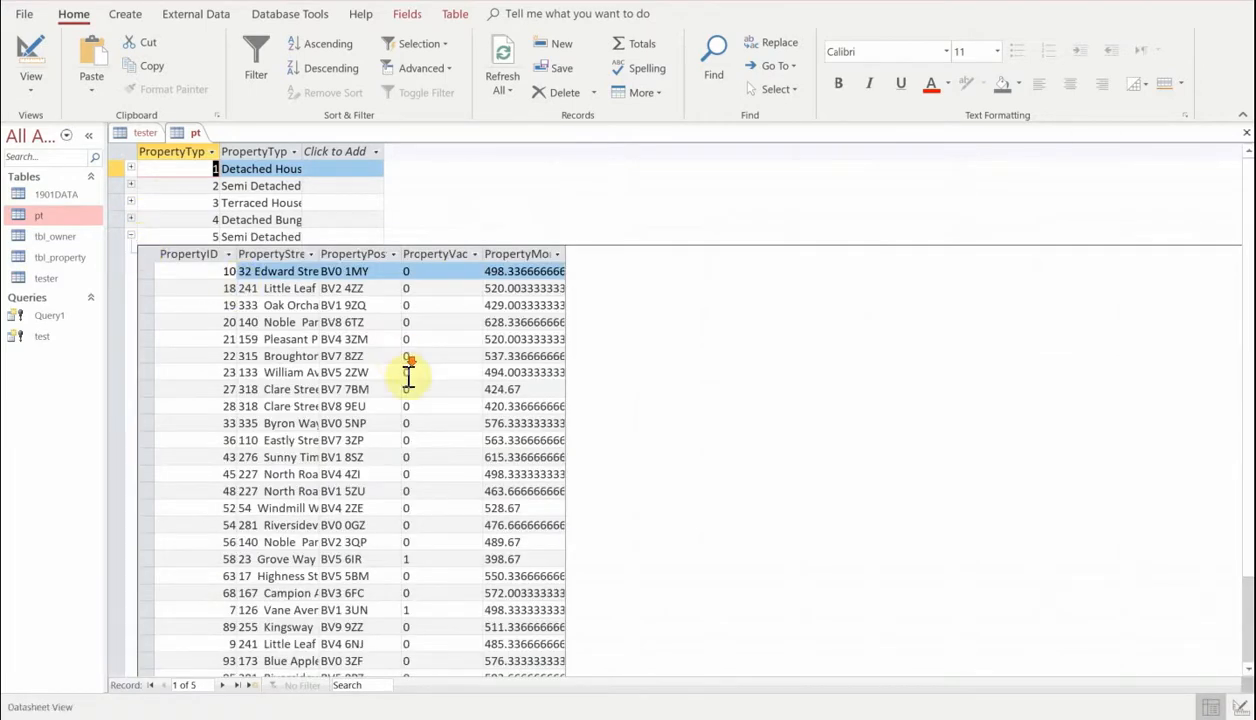
pyautogui.click(130, 236)
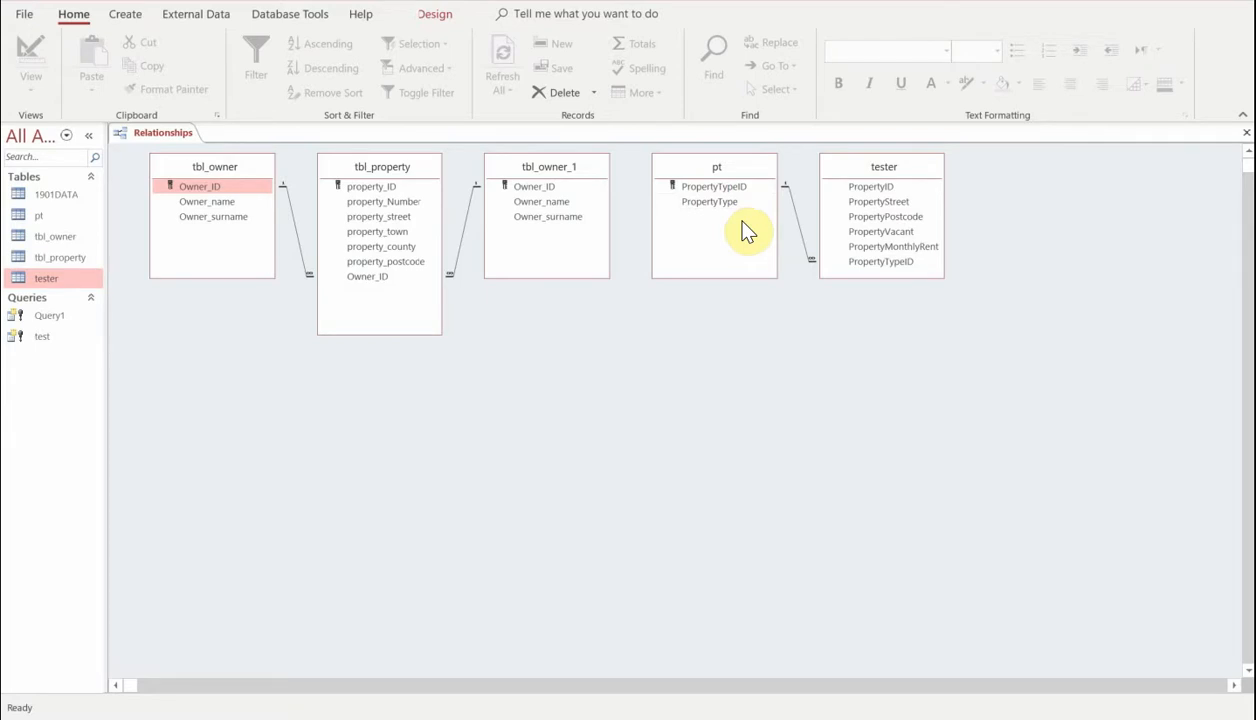
# - Close the relationships view
pyautogui.rightClick(157, 132)
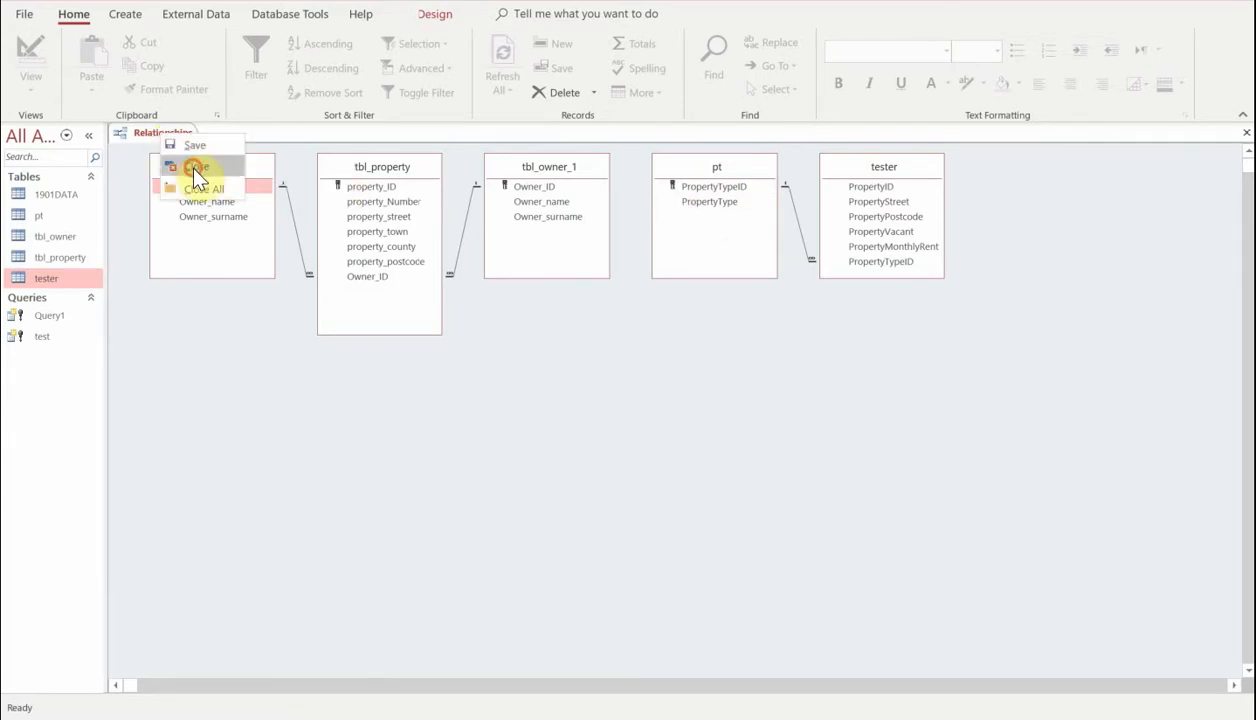
pyautogui.click(196, 170)
pyautogui.click(573, 404)
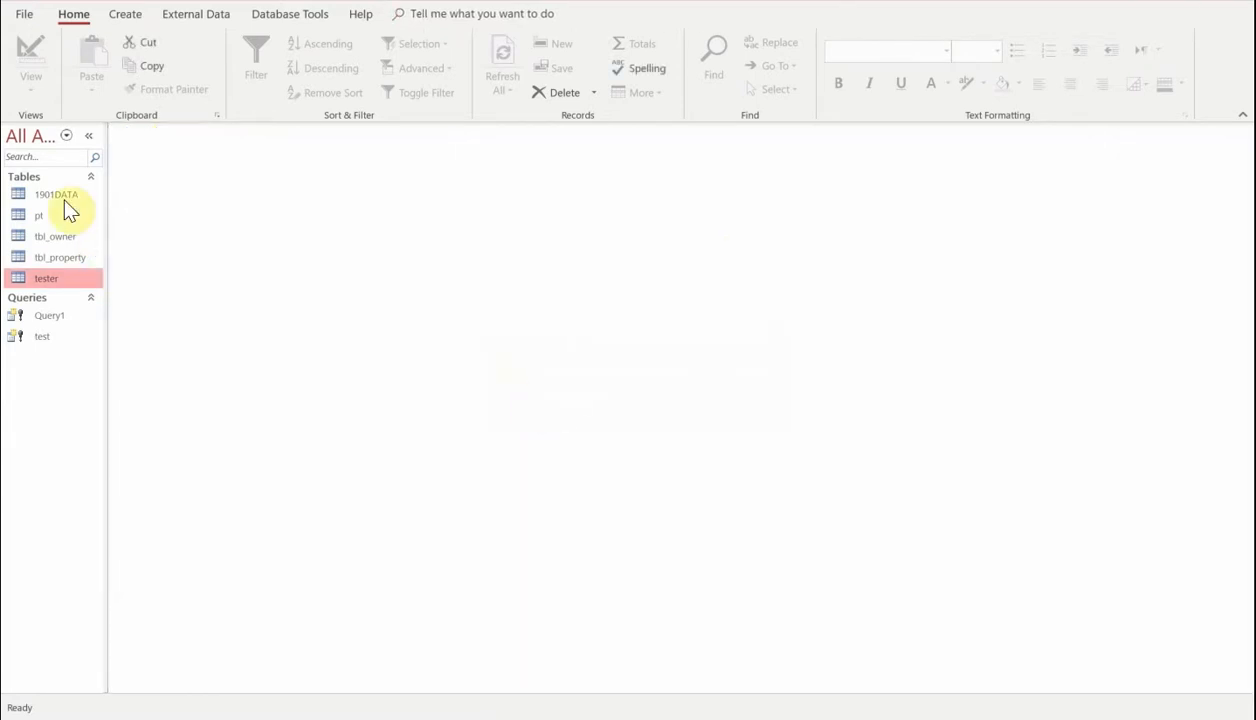
# - Open the tester table and look through the PropertyTypeID values of its records
pyautogui.doubleClick(49, 278)
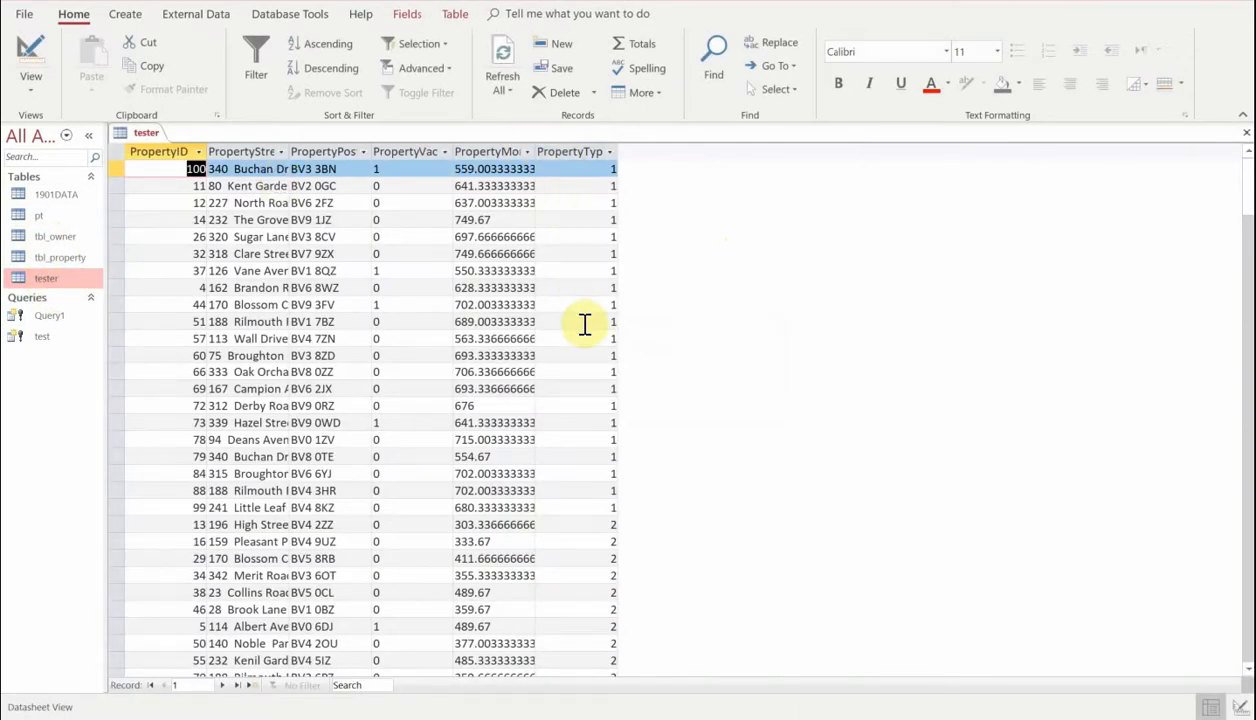
pyautogui.click(588, 470)
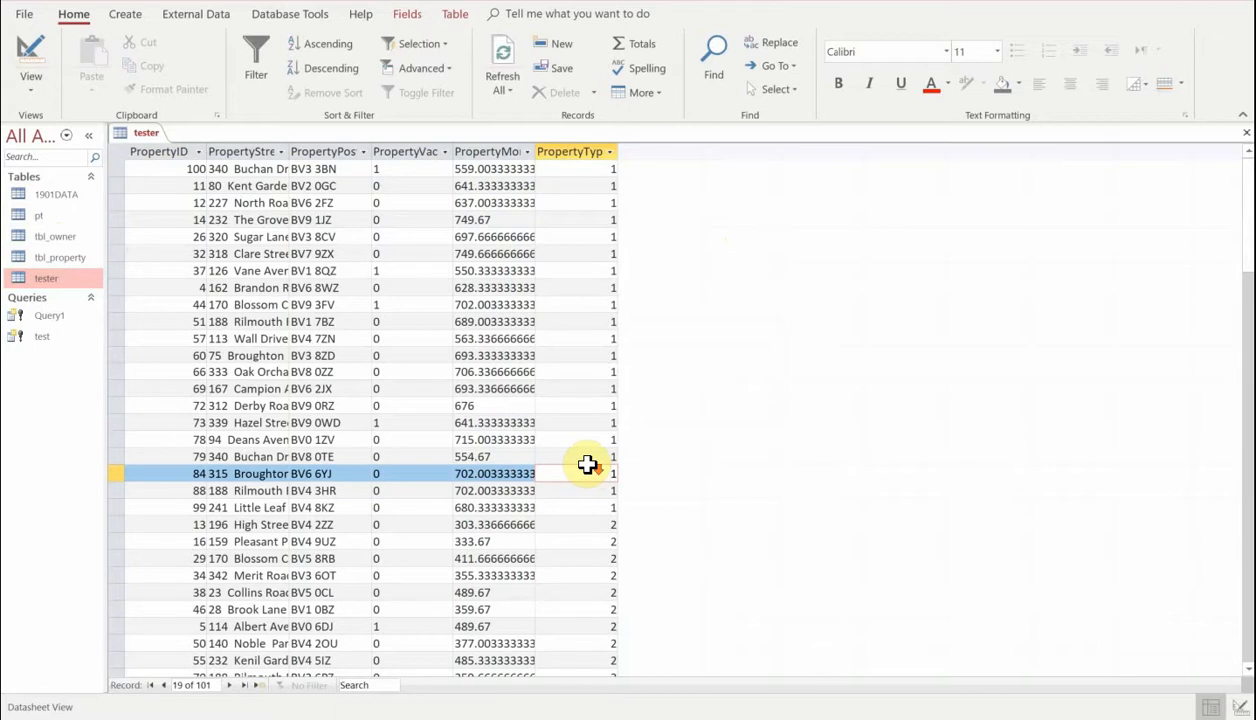
pyautogui.moveTo(1247, 224)
pyautogui.mouseDown()
pyautogui.moveTo(1249, 512)
pyautogui.moveTo(1247, 248)
pyautogui.mouseUp()
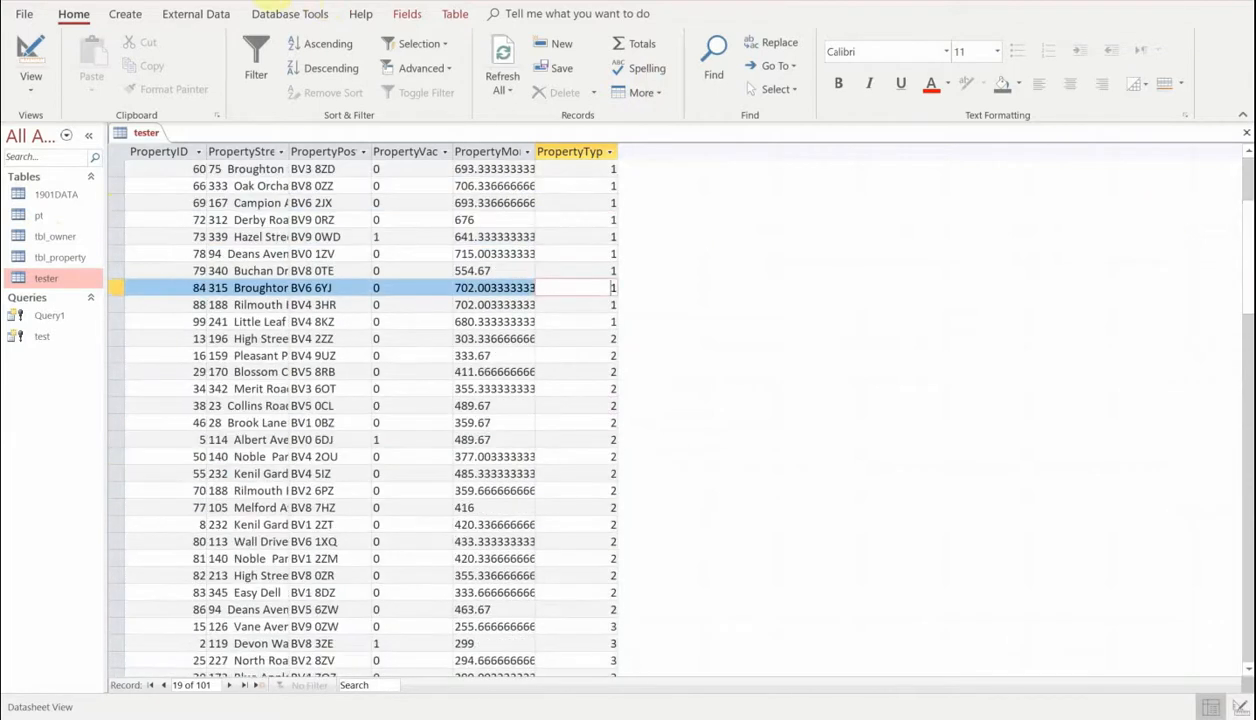
# - In the tester table design, set the lookup display control of PropertyTypeID to Combo Box
pyautogui.click(29, 70)
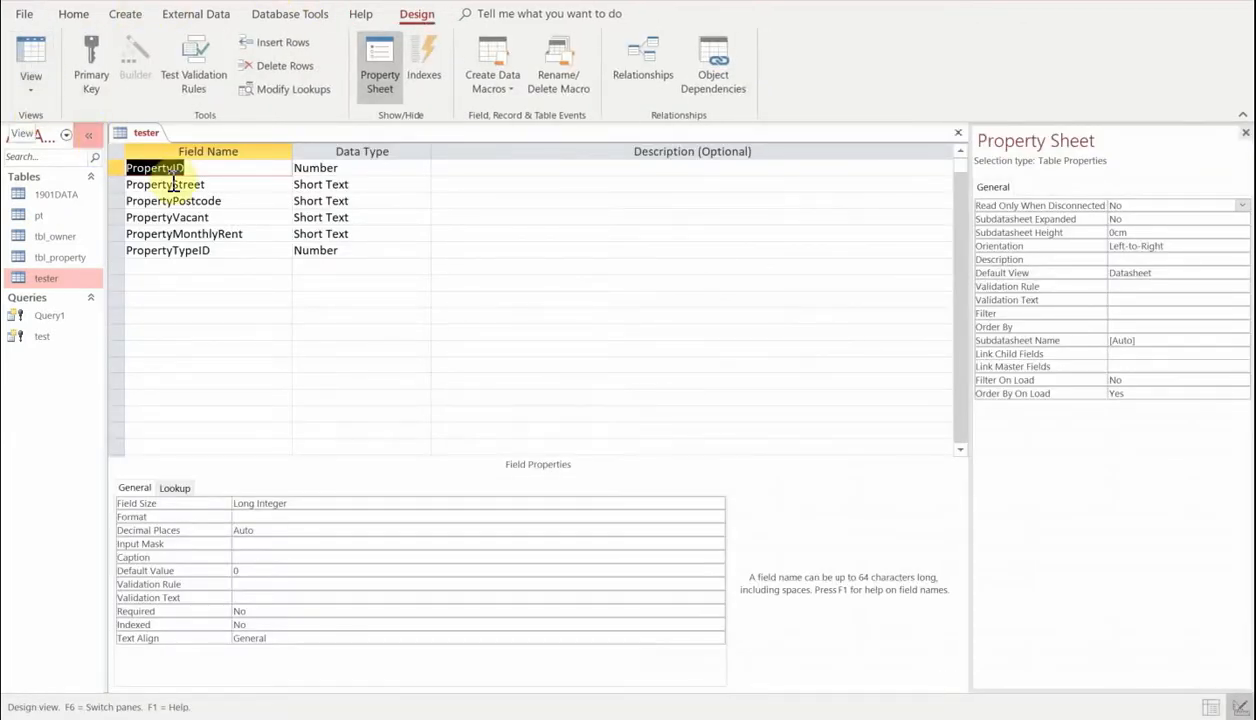
pyautogui.click(358, 252)
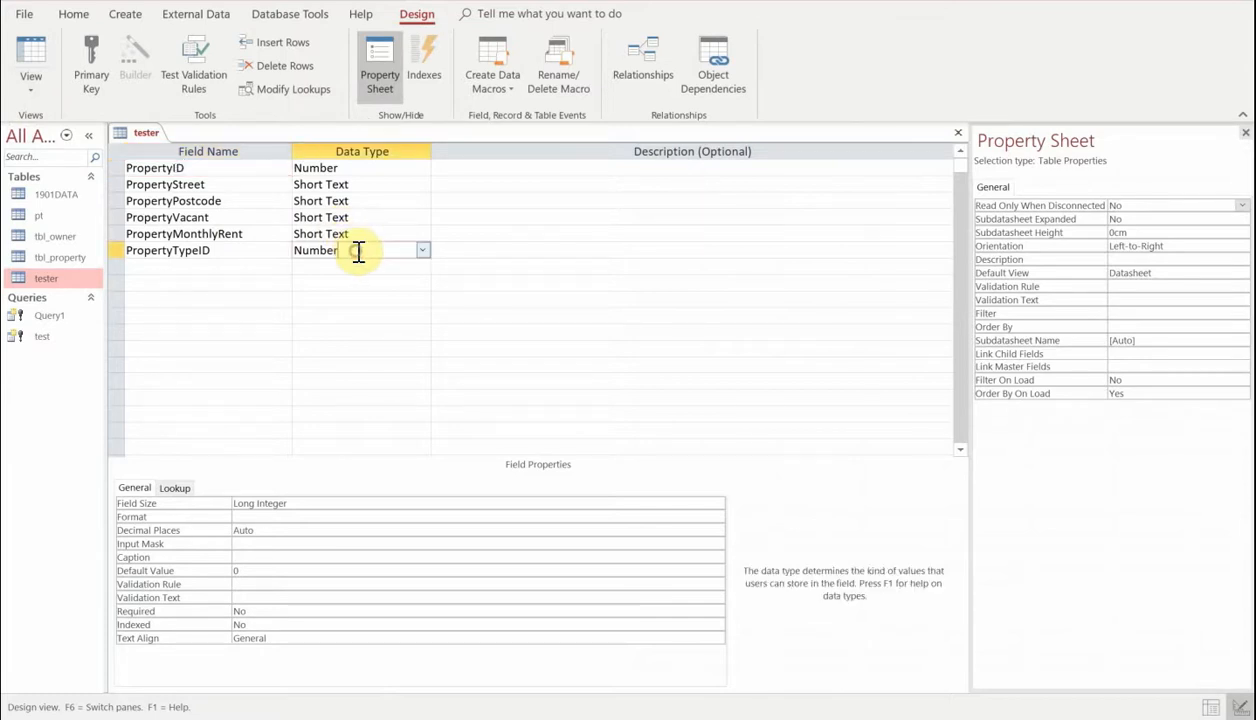
pyautogui.click(174, 489)
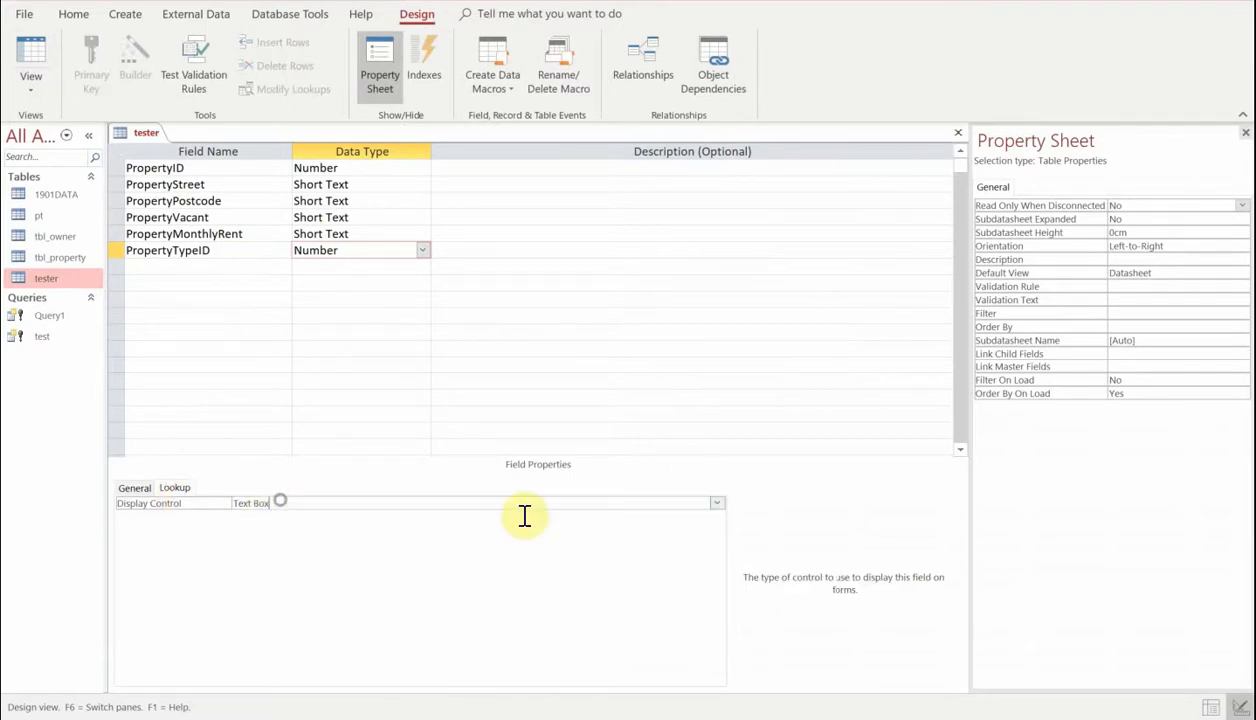
pyautogui.click(718, 503)
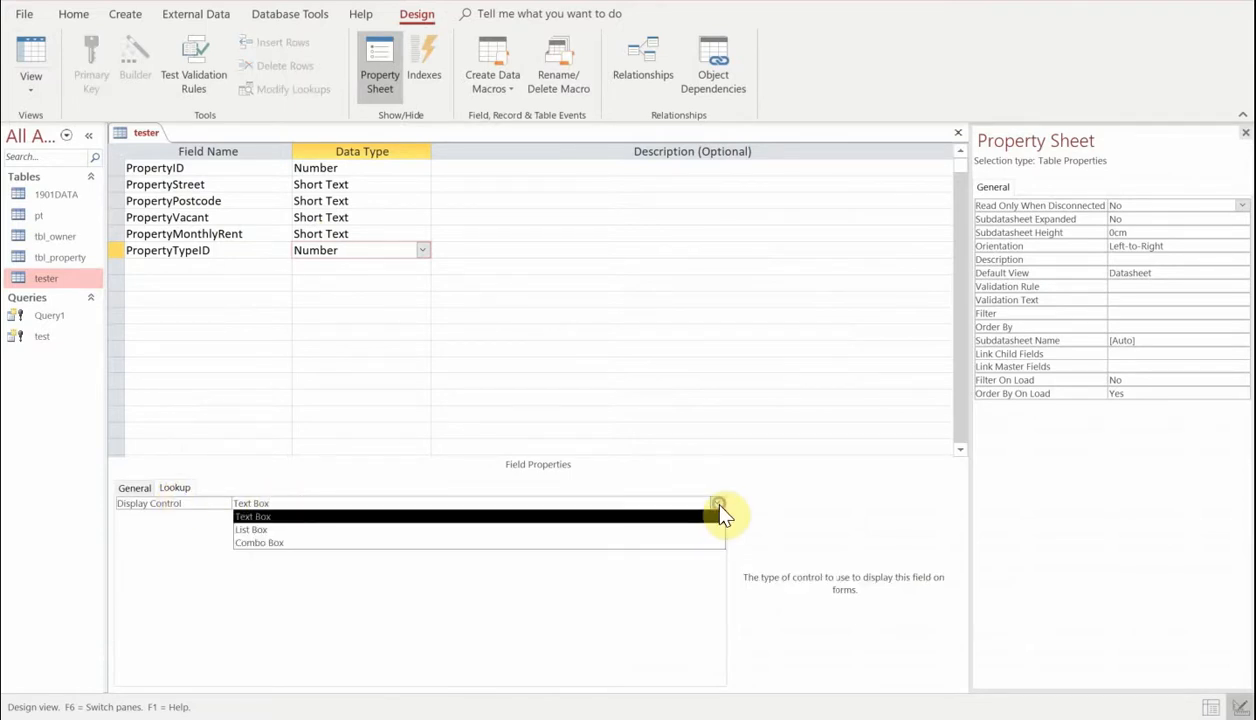
pyautogui.click(248, 542)
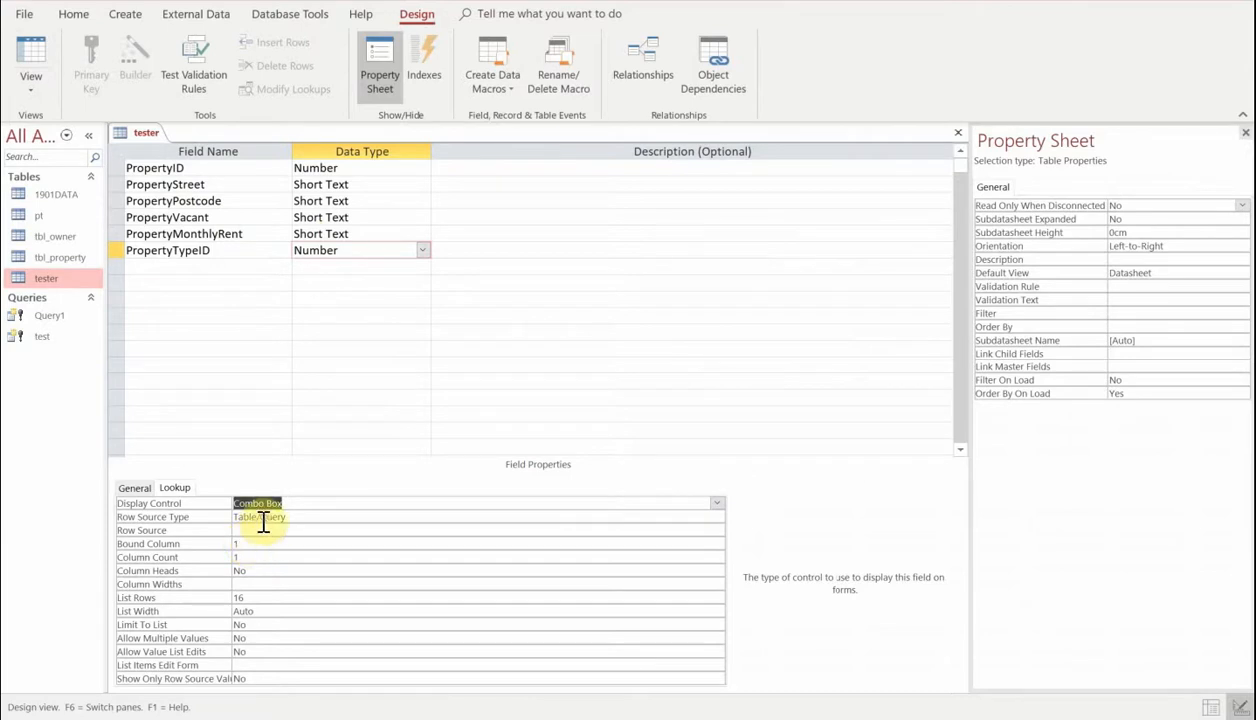
# - Set the pt table as the row source of the PropertyTypeID lookup, save the table and show its records
pyautogui.click(257, 516)
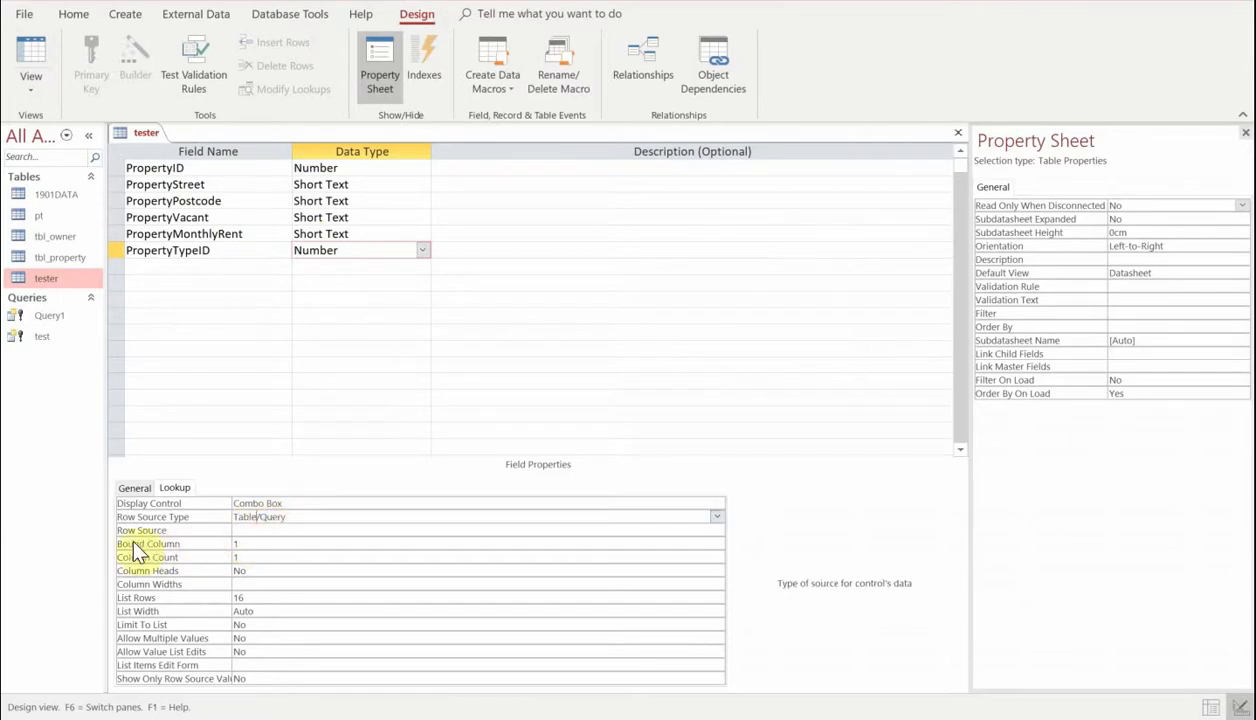
pyautogui.click(245, 530)
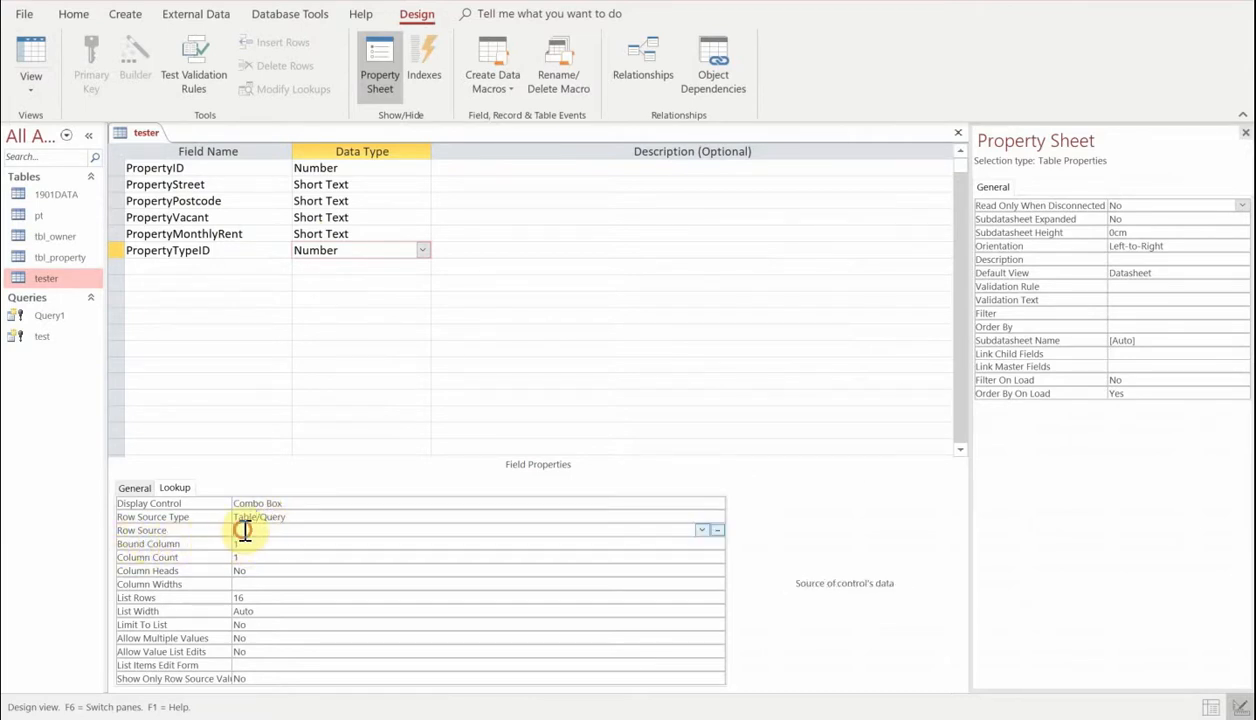
pyautogui.click(704, 530)
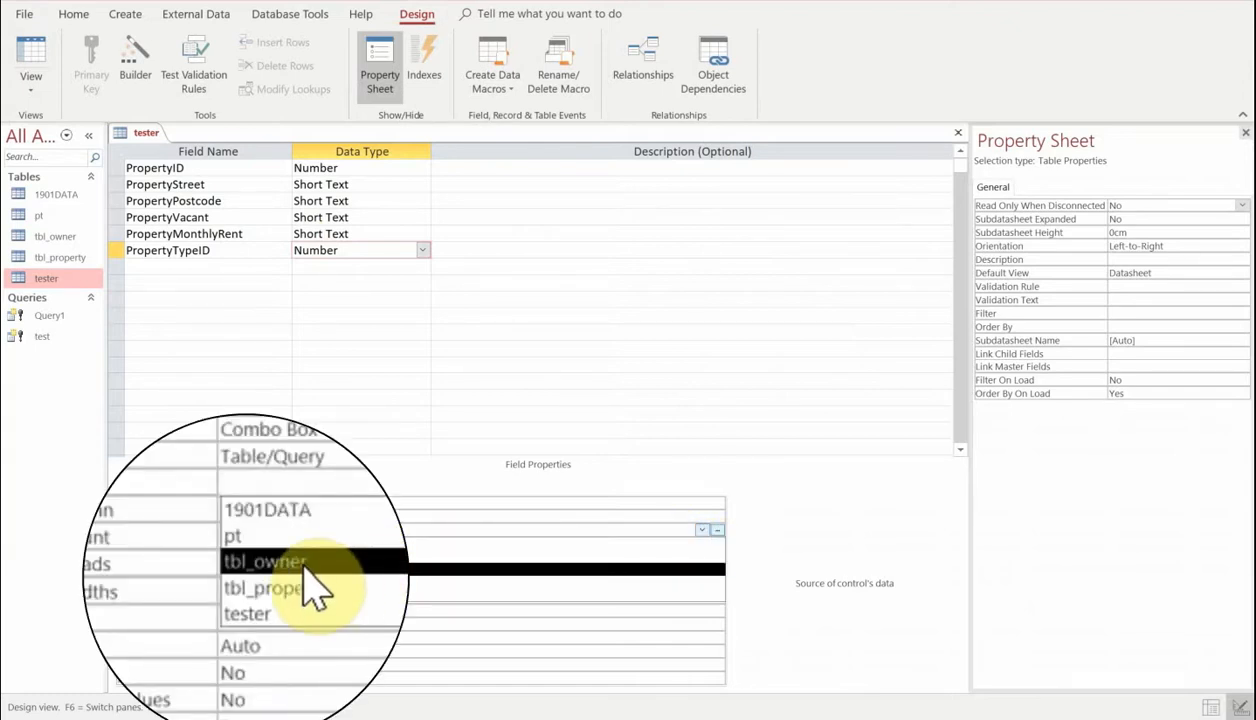
pyautogui.click(248, 557)
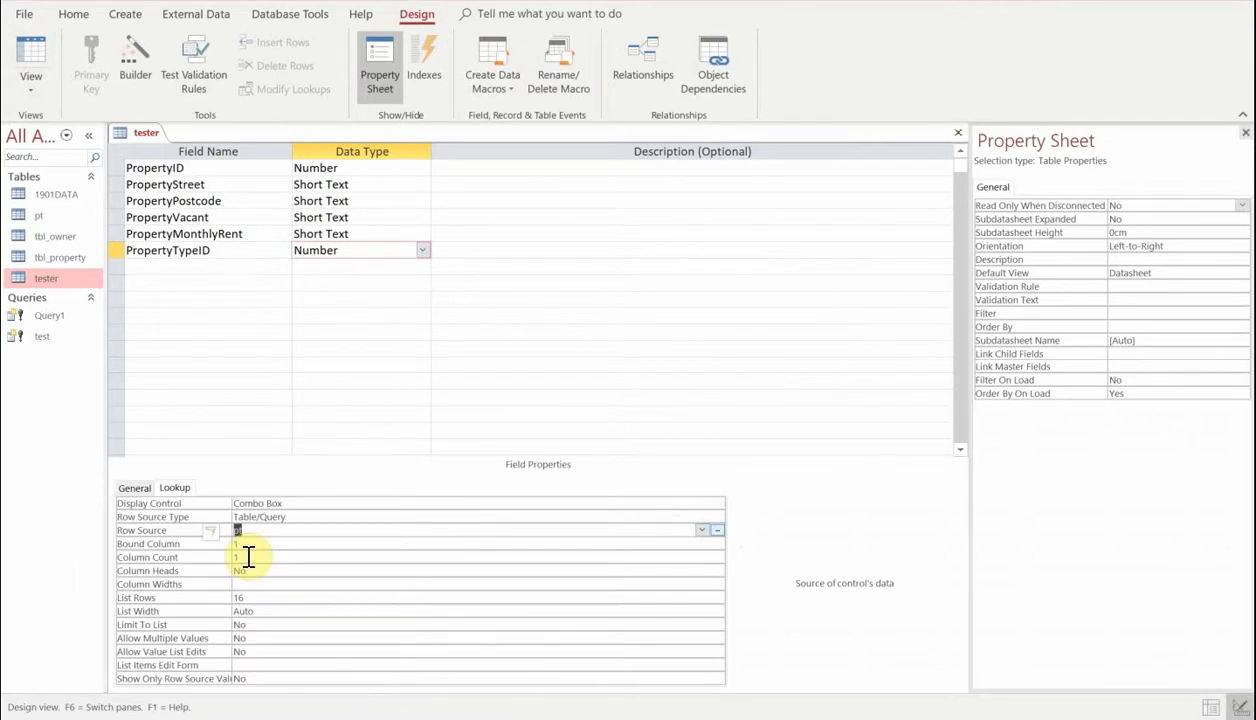
pyautogui.click(248, 545)
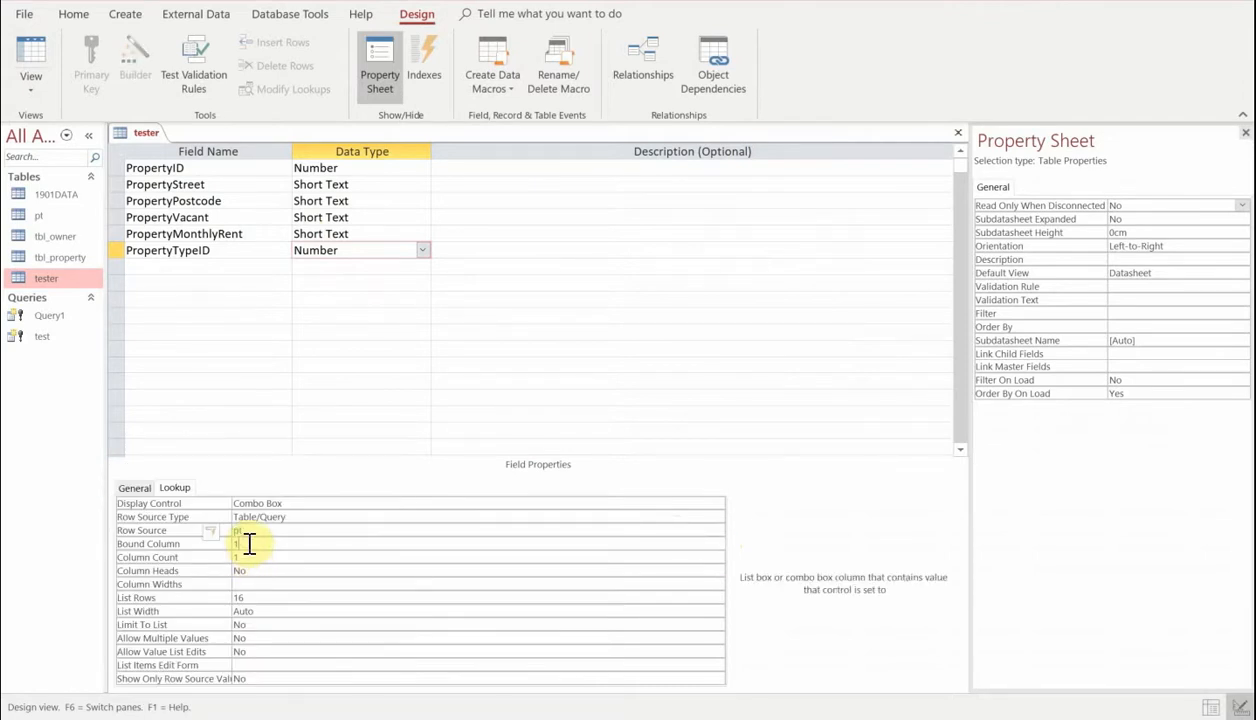
pyautogui.click(38, 64)
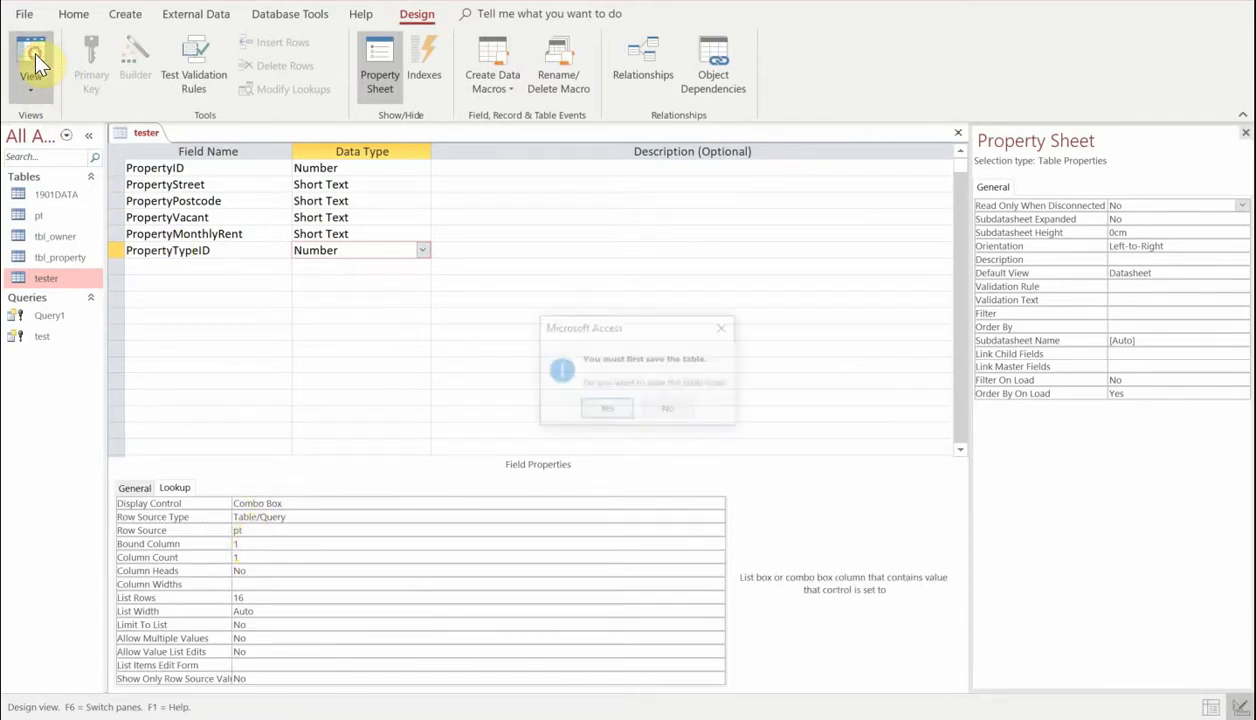
pyautogui.click(584, 408)
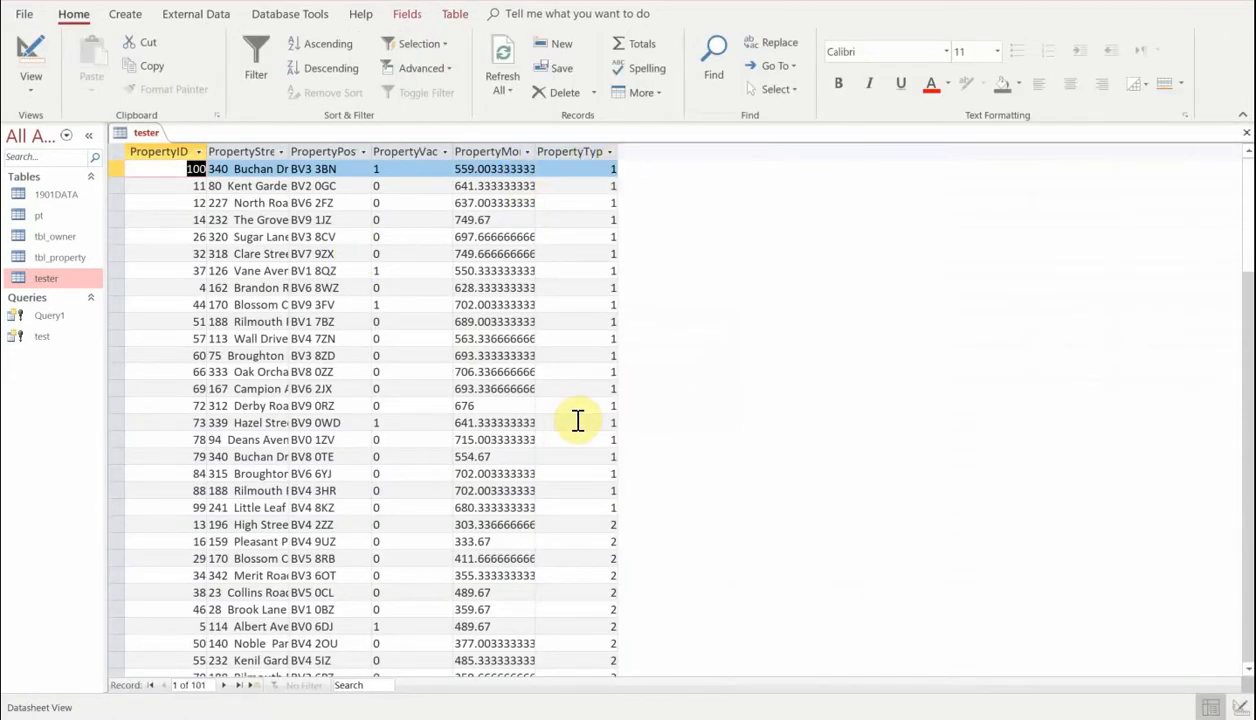
# - Check the PropertyTypeID choices offered in a new tester record
pyautogui.click(1240, 428)
pyautogui.moveTo(1240, 428); pyautogui.dragTo(1232, 557)
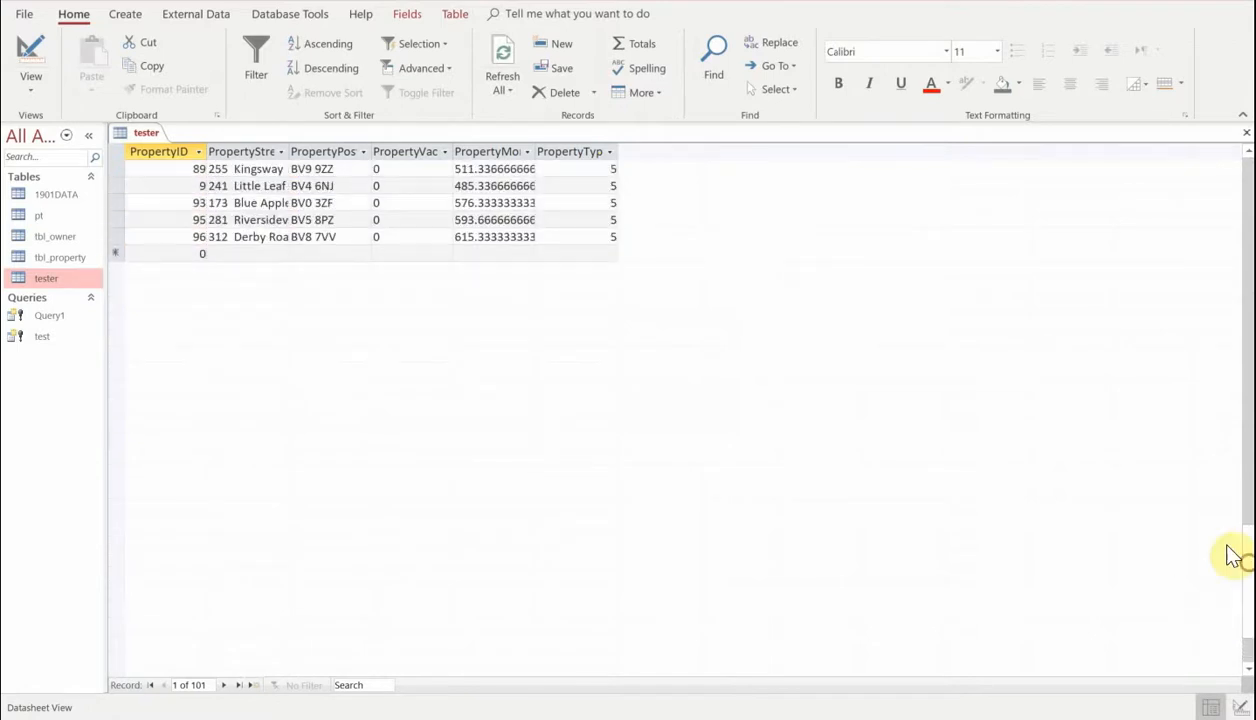
pyautogui.click(587, 250)
pyautogui.click(609, 254)
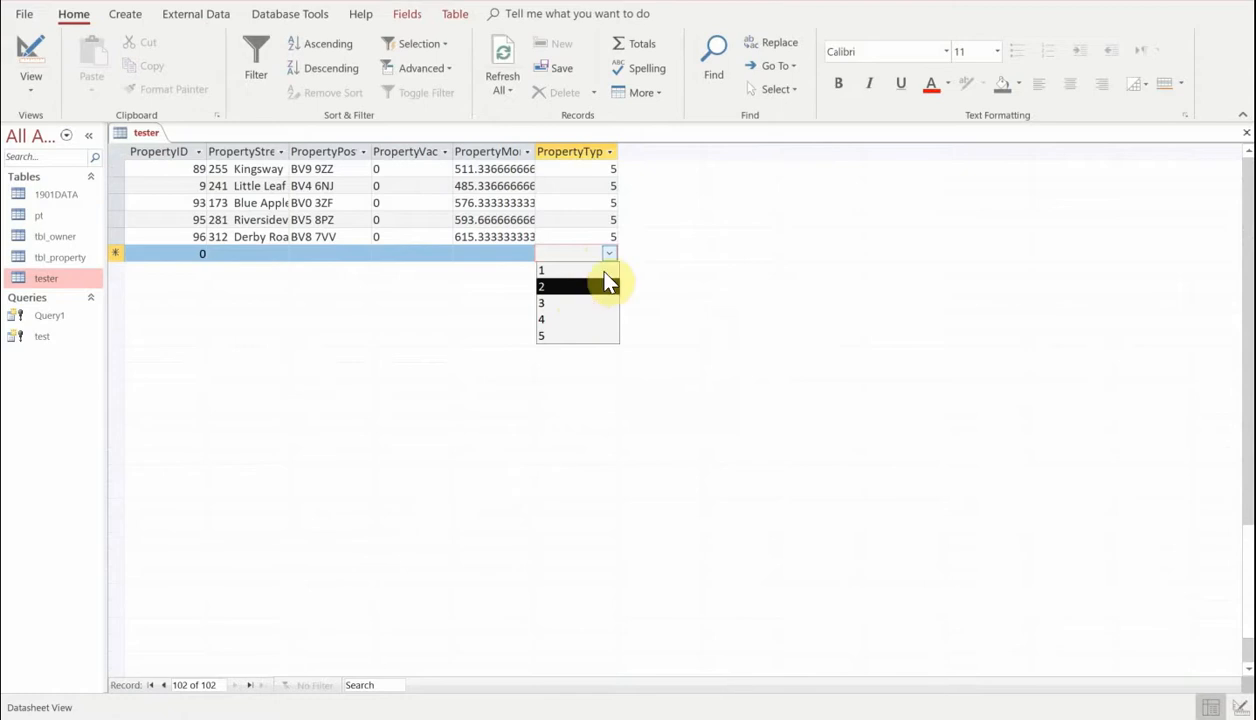
pyautogui.click(609, 254)
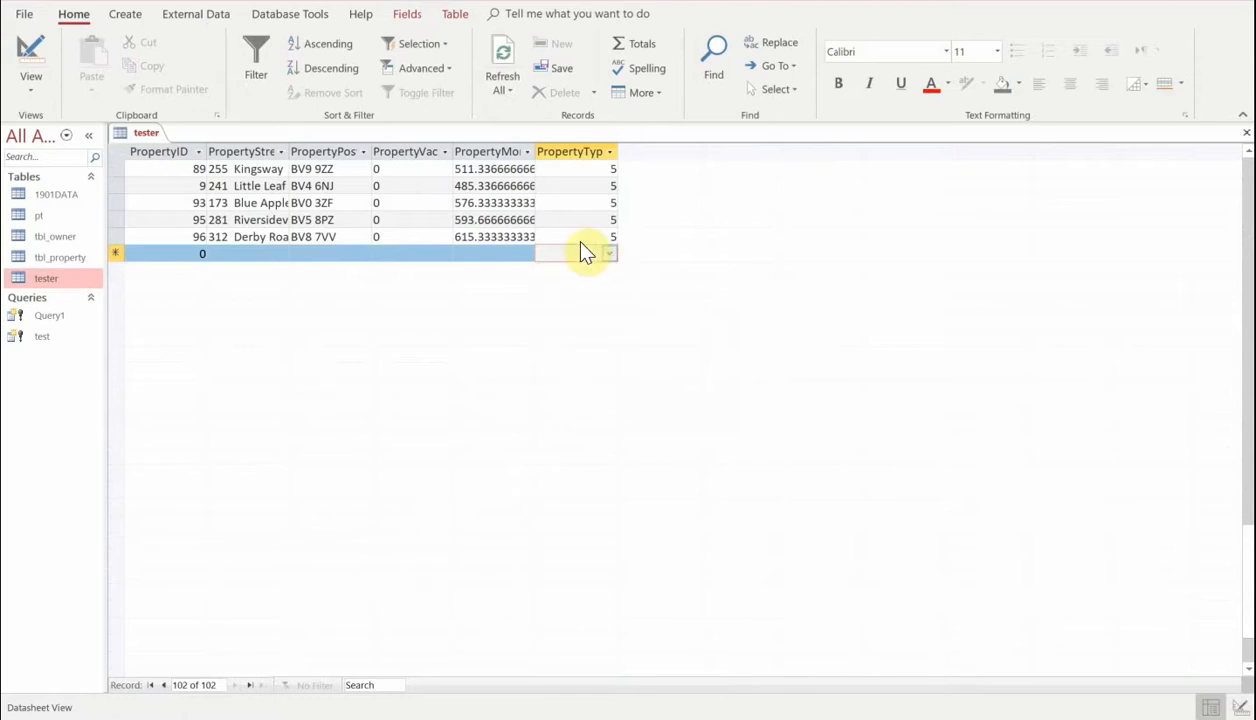
# - Set the column count of the PropertyTypeID lookup to 2, save the tester table and show its records
pyautogui.click(40, 52)
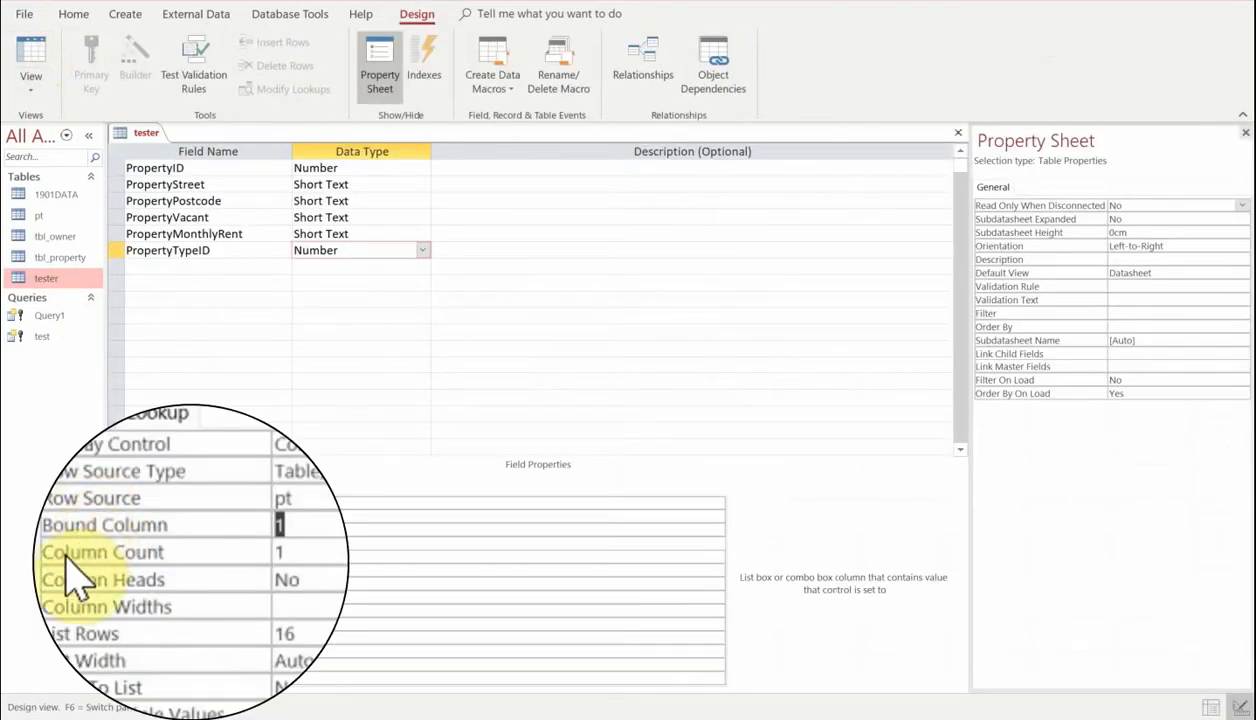
pyautogui.click(293, 552)
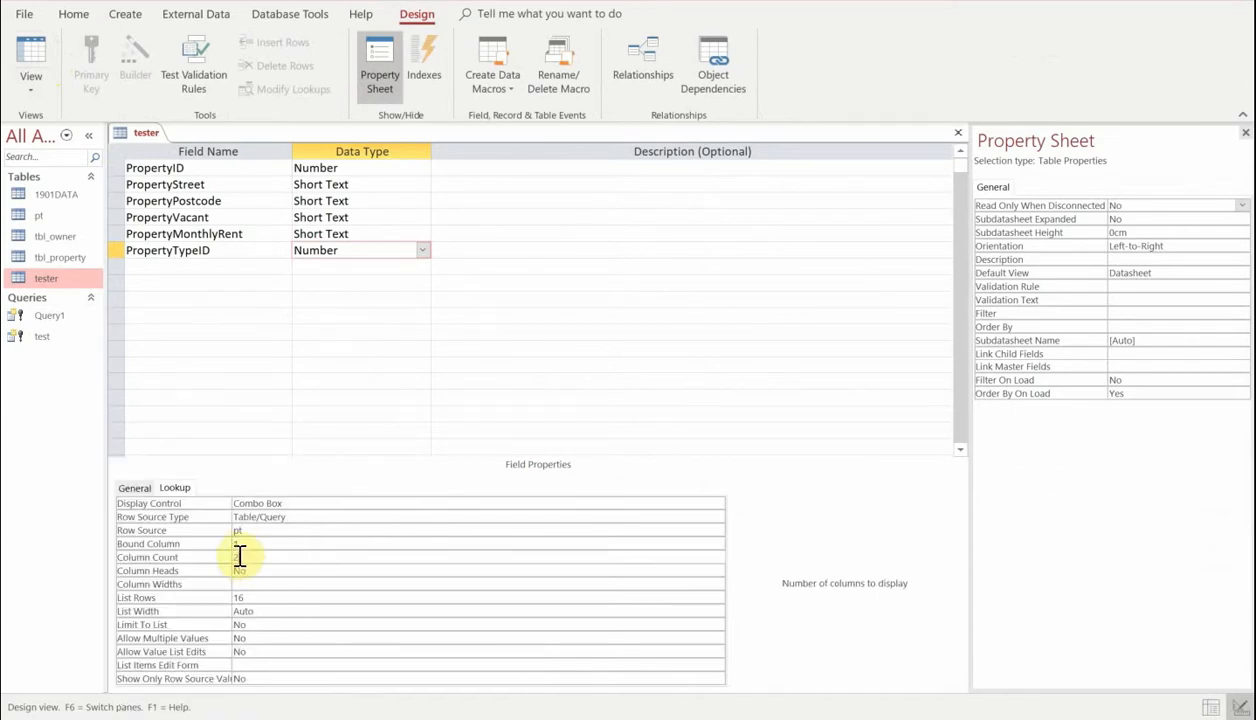
pyautogui.click(26, 52)
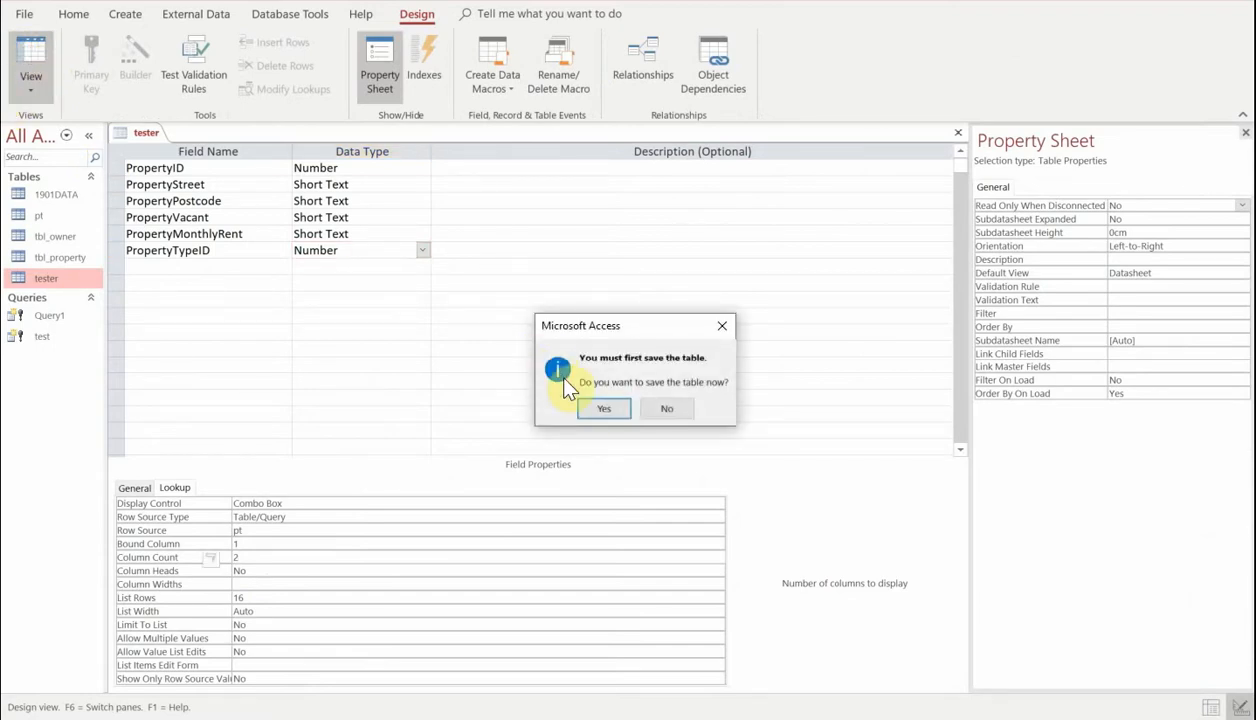
pyautogui.click(600, 409)
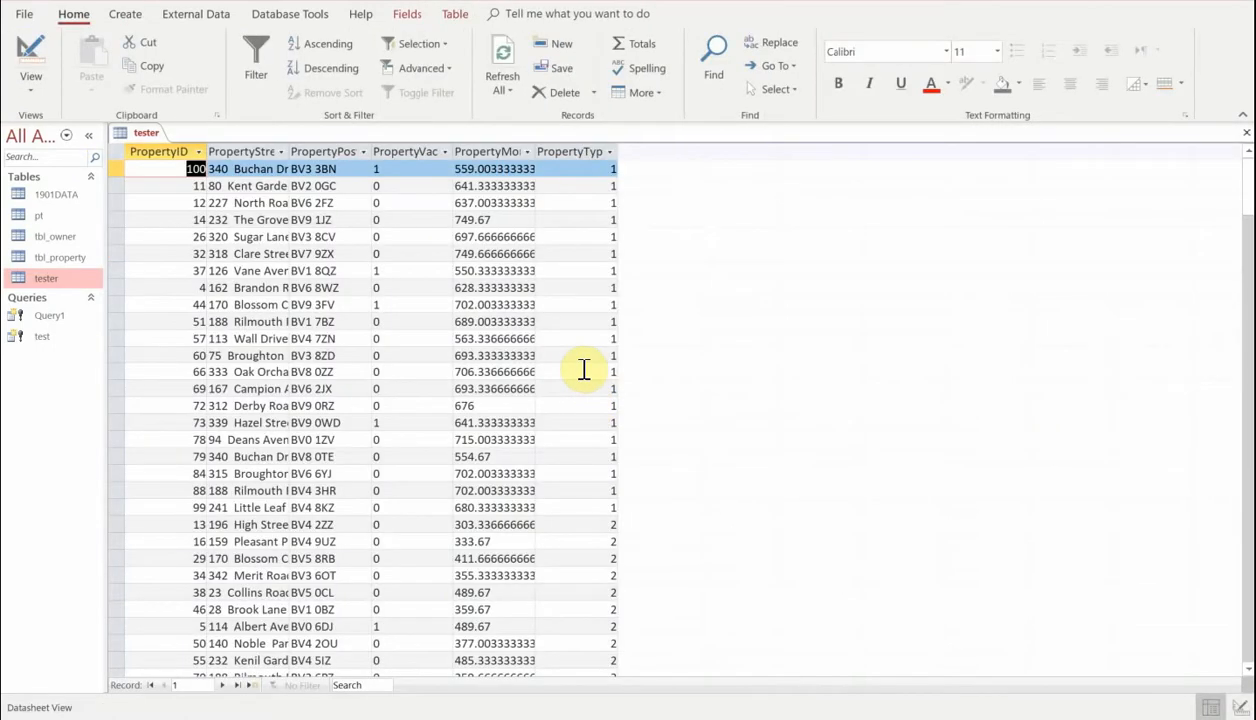
# - Check how both lookup columns appear in the PropertyTypeID choices of a new tester record
pyautogui.moveTo(1245, 170); pyautogui.dragTo(1228, 493)
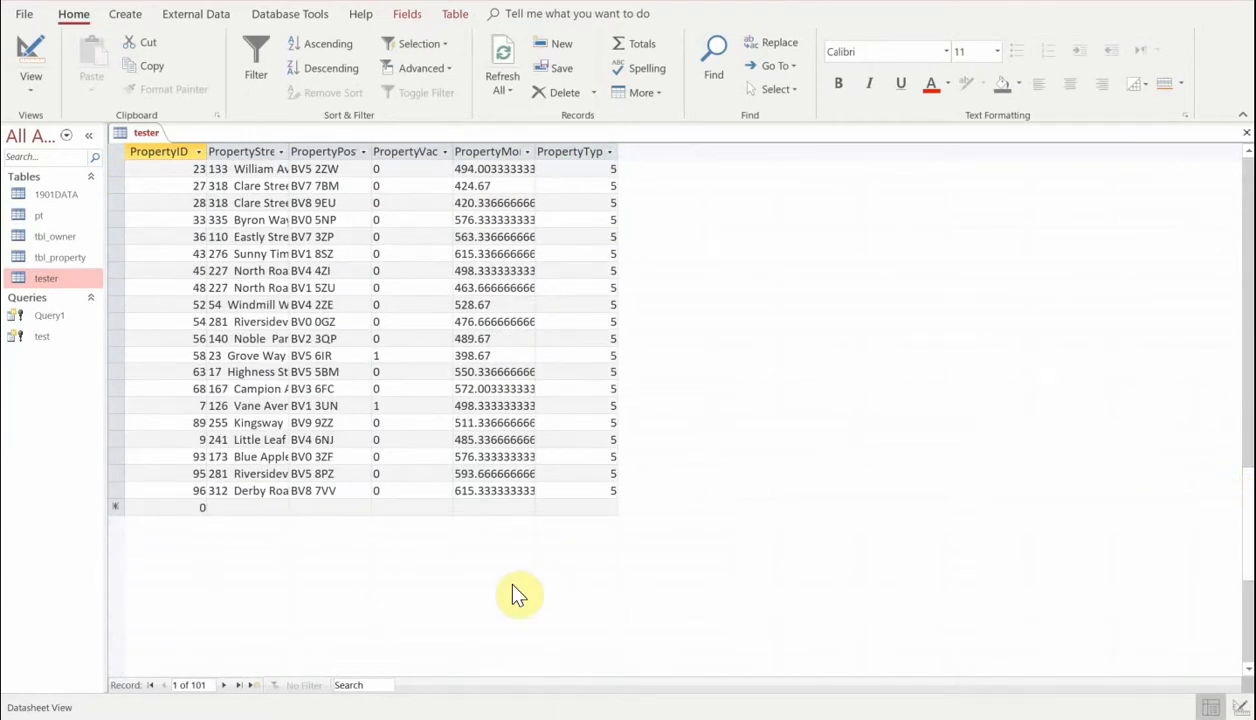
pyautogui.click(604, 507)
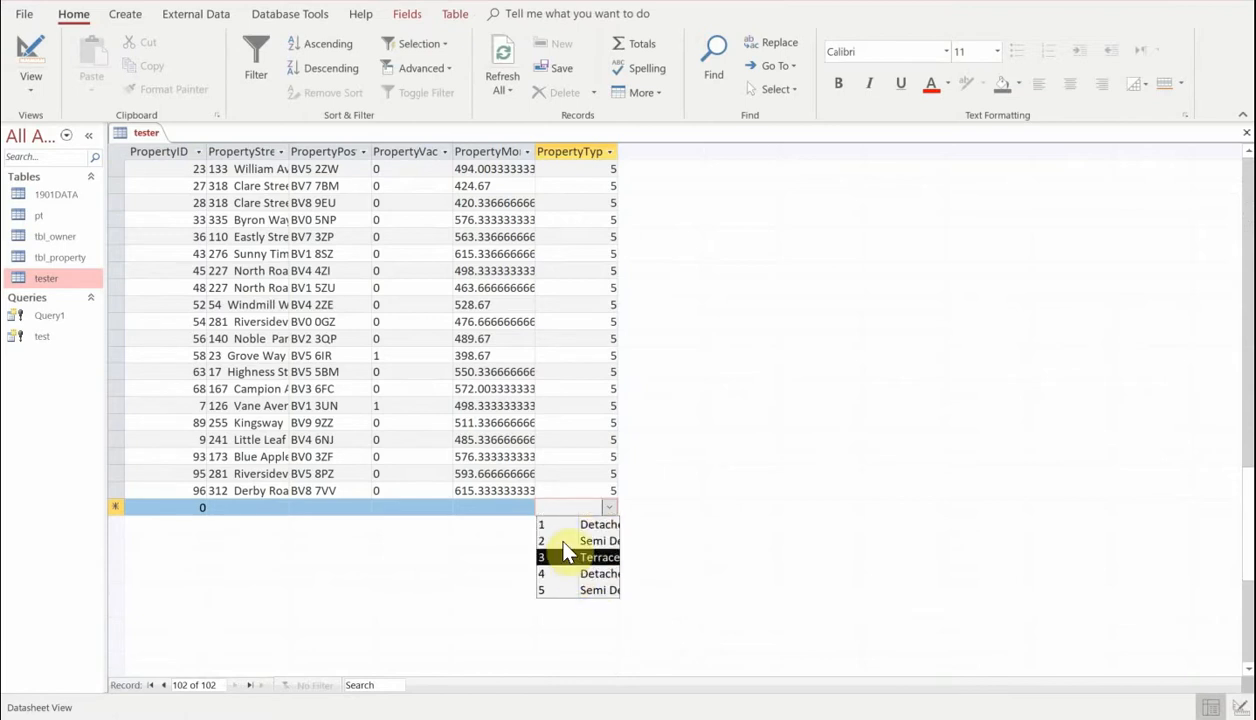
pyautogui.click(612, 506)
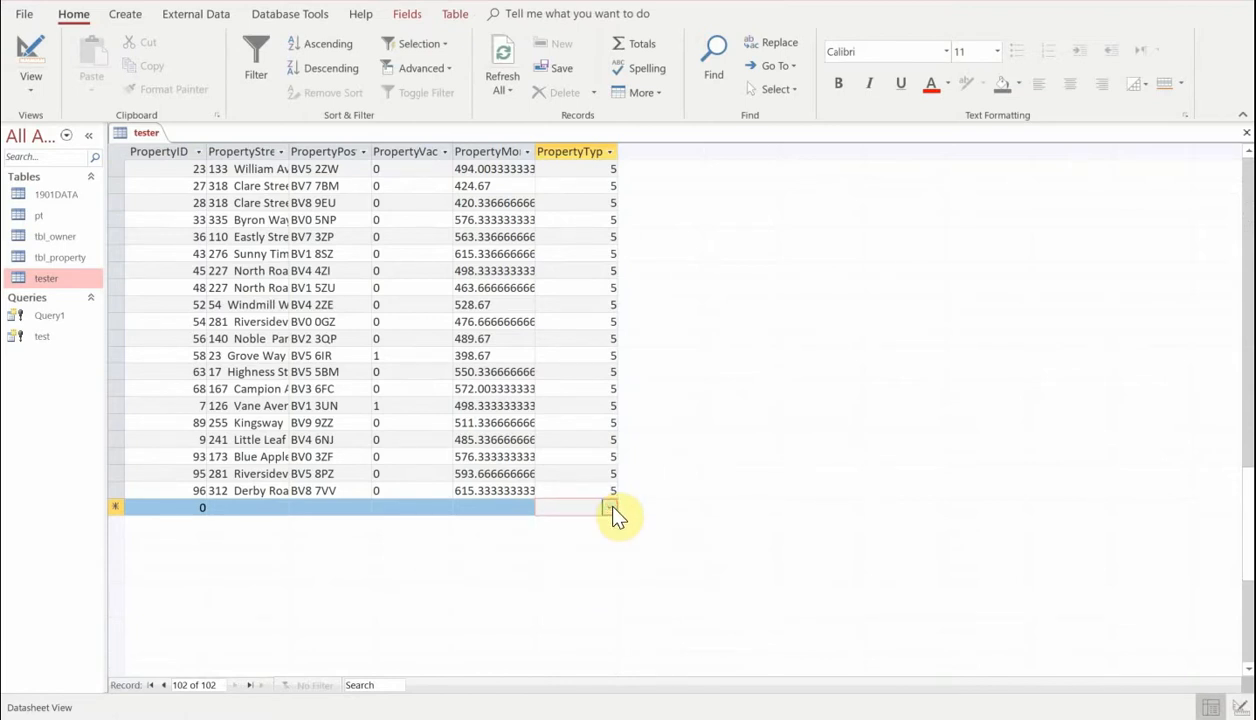
# - Return to the tester table design at the lookup properties of PropertyTypeID
pyautogui.click(32, 58)
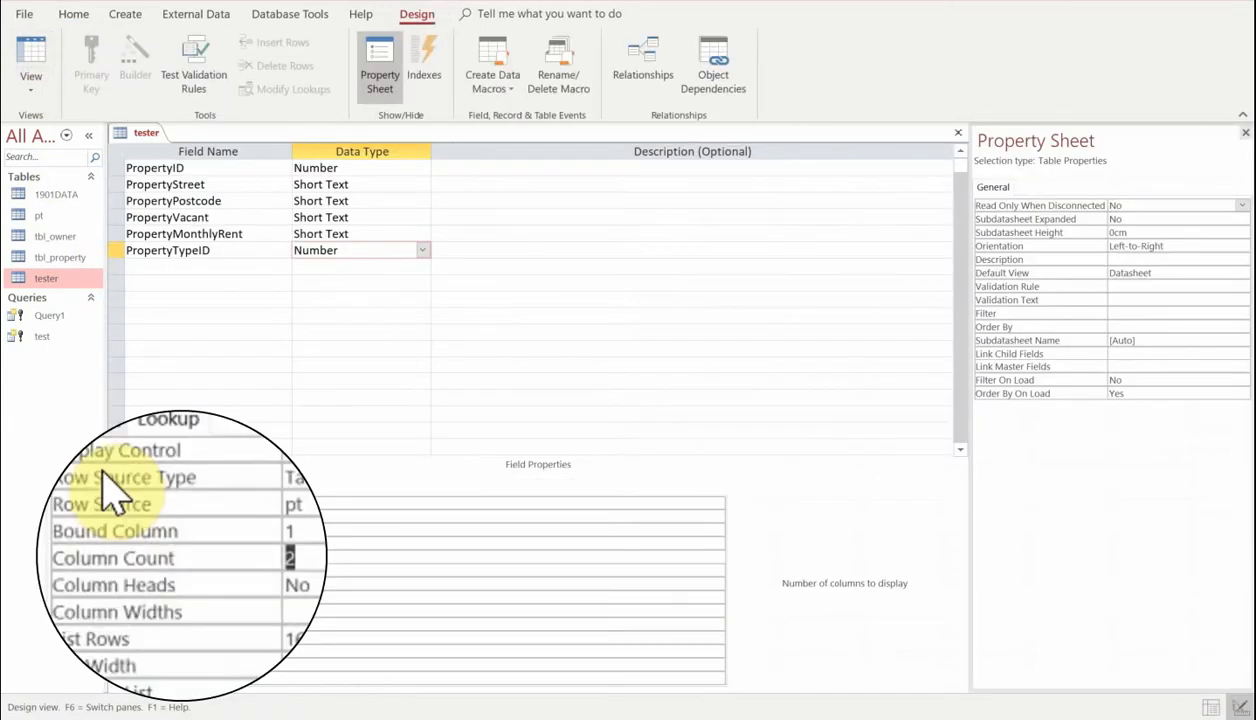